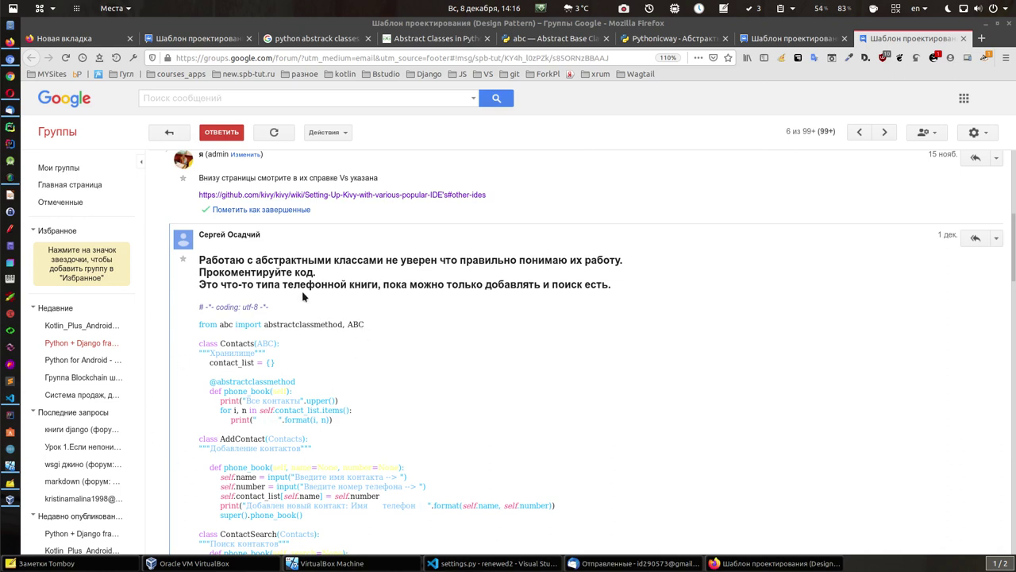
Step: Switch to LibreOffice Impress and create a presentation from the Улей template, with a blank layout on the first slide
scroll(329, 311, down, 3)
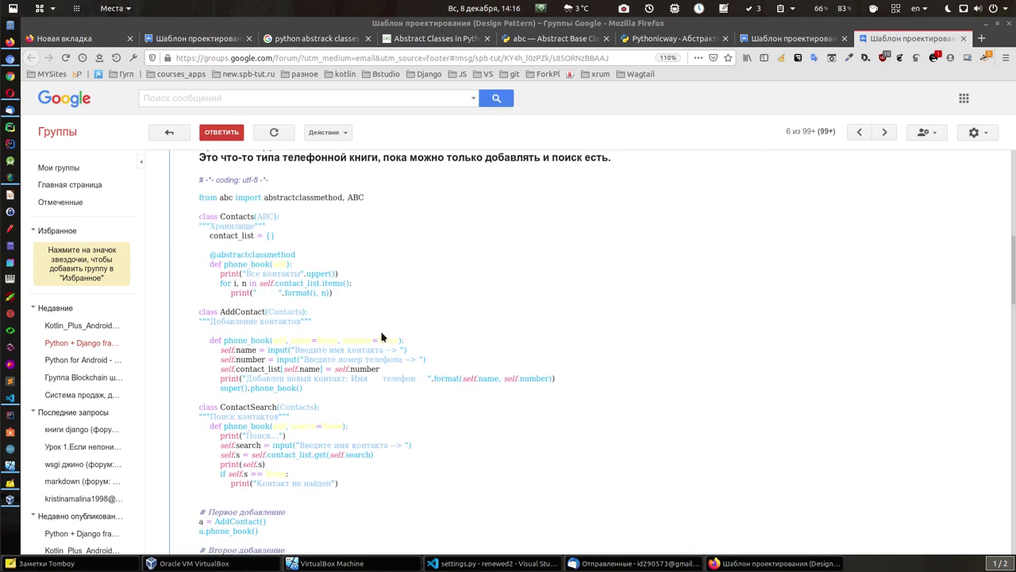
scroll(397, 356, up, 3)
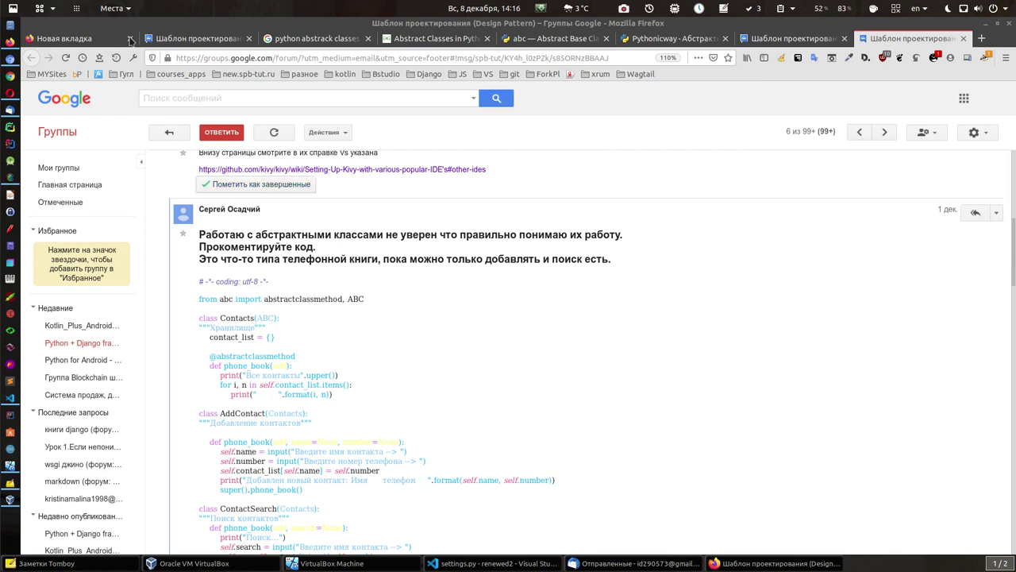
click(10, 195)
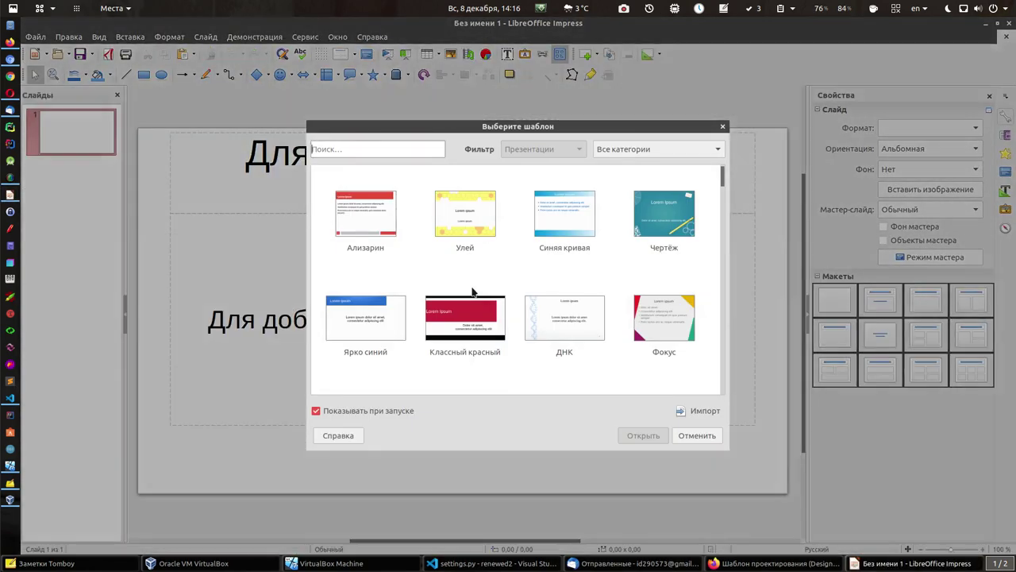
click(466, 220)
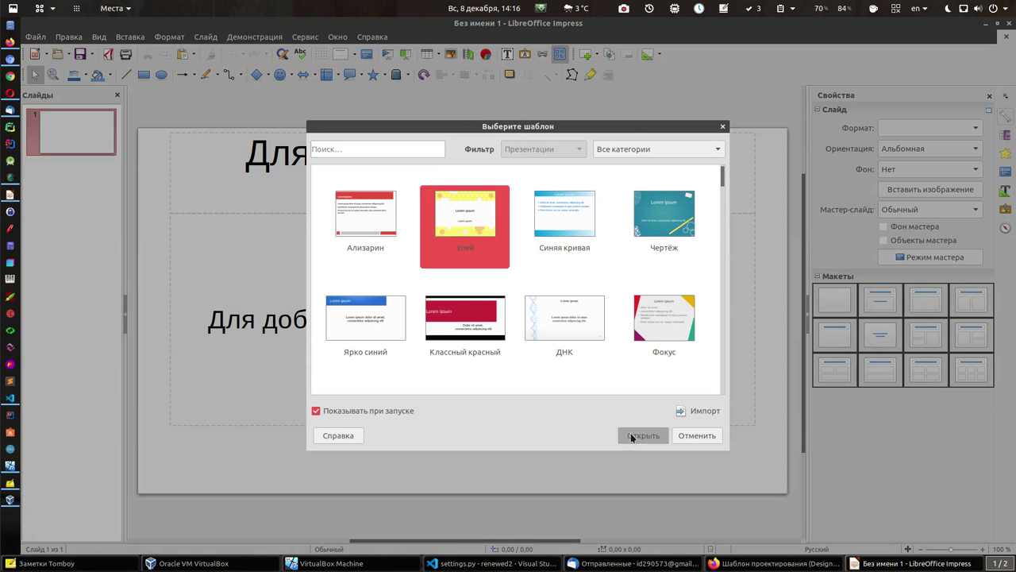
click(643, 436)
click(821, 310)
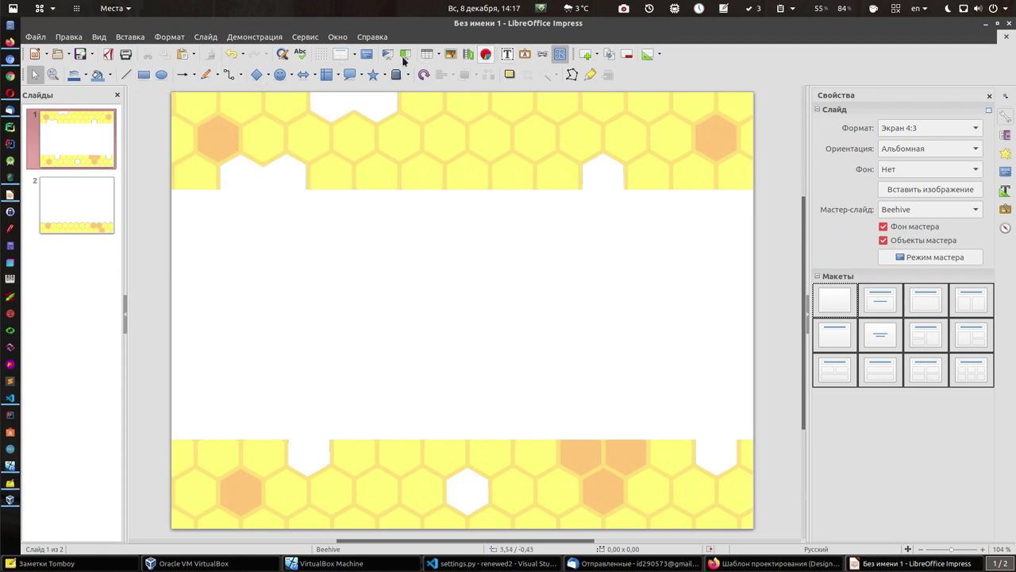
Step: Draw a rectangle about 9 × 6 cm in the slide's upper-left white area and label it "В виде классов"
click(143, 74)
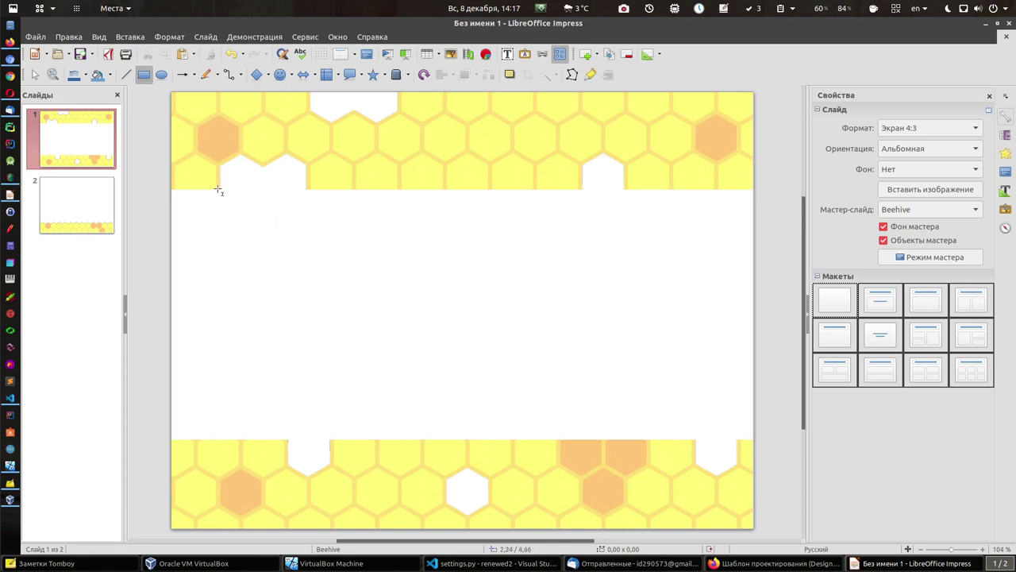
mouse_move(216, 187)
mouse_down()
mouse_move(325, 305)
mouse_move(405, 312)
mouse_up()
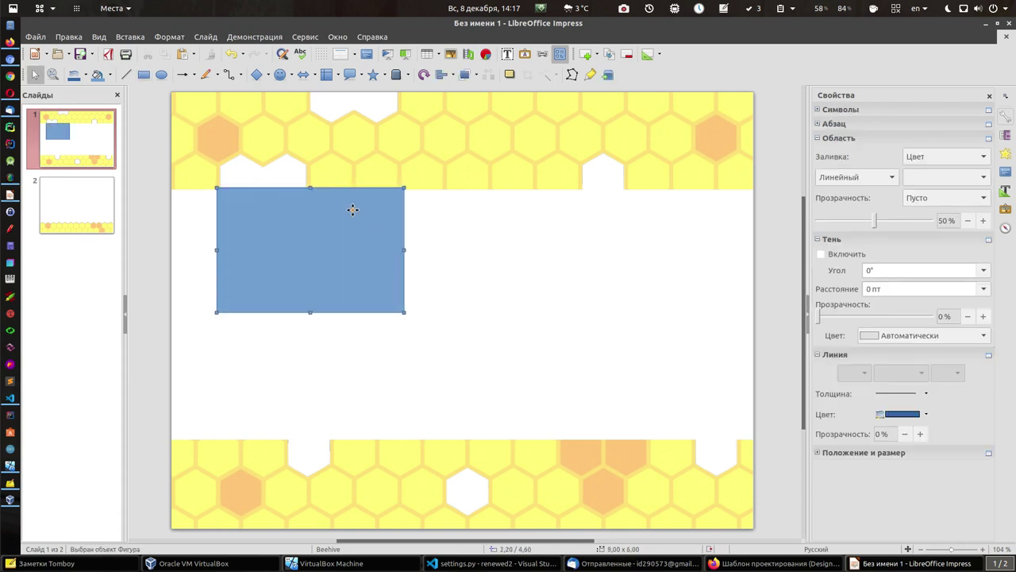
click(320, 241)
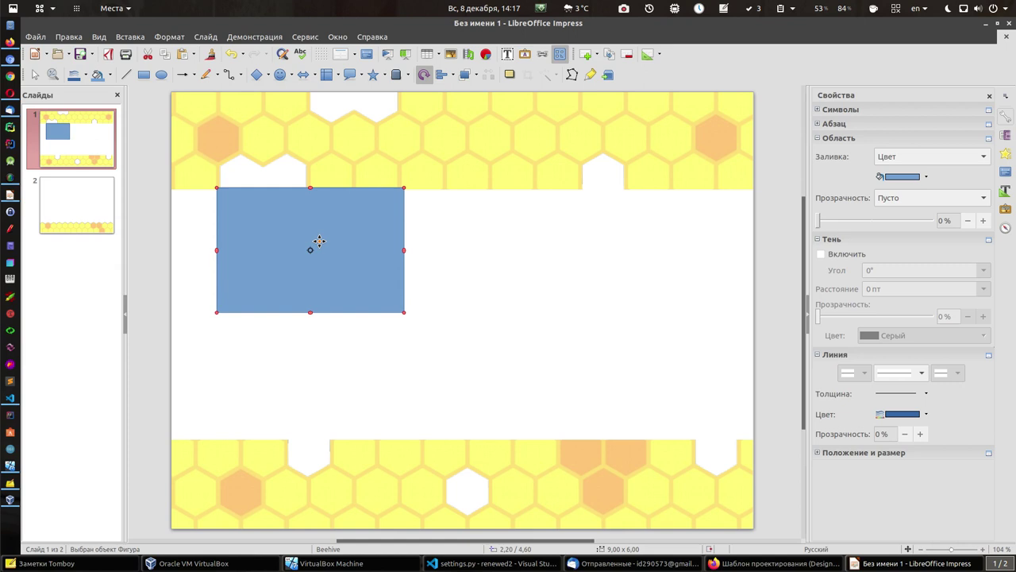
text(D)
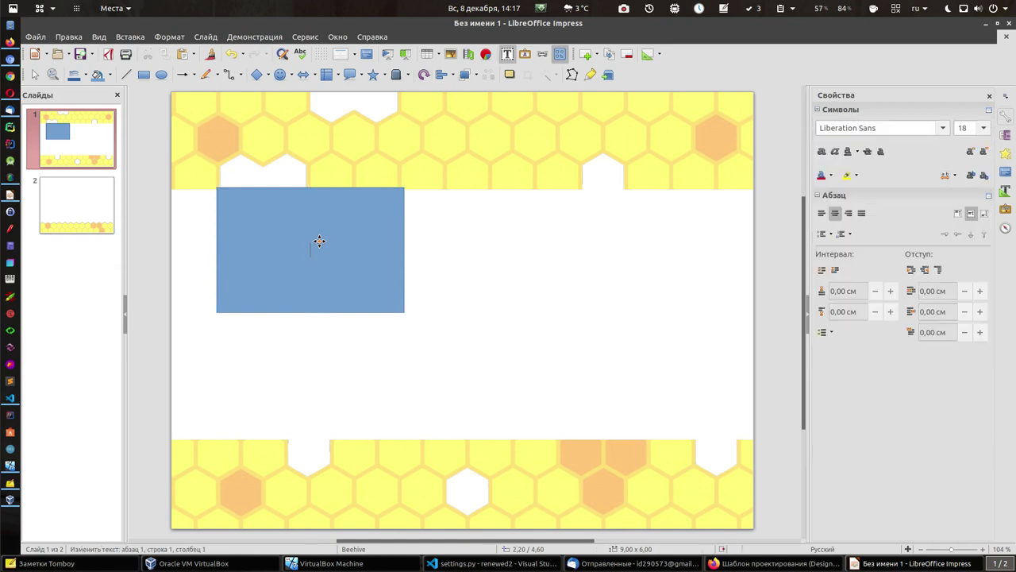
text(В виде классов)
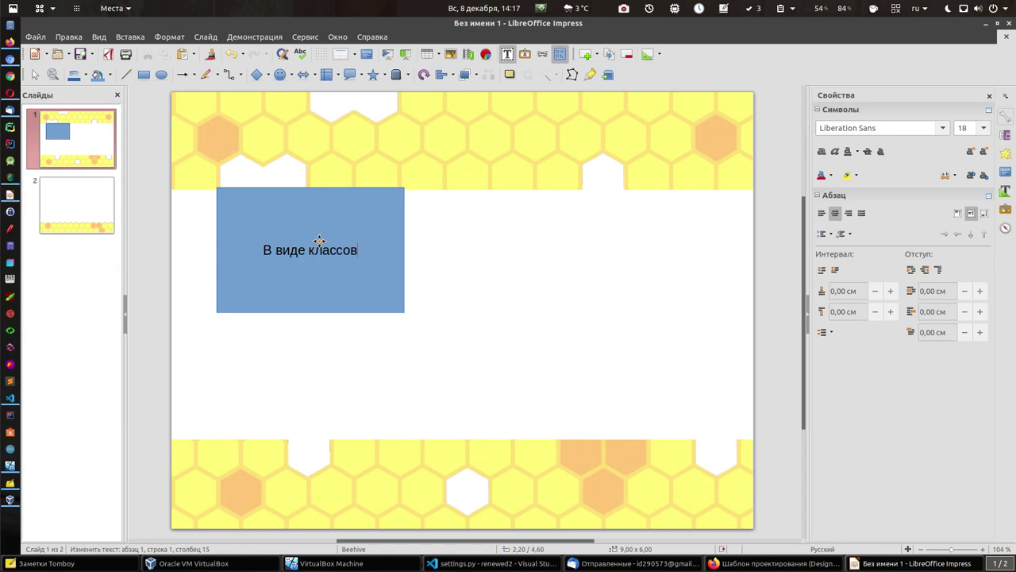
Step: Draw an ellipse about 9.8 × 6.4 cm to the right of the rectangle and label it "Сервер"
click(144, 74)
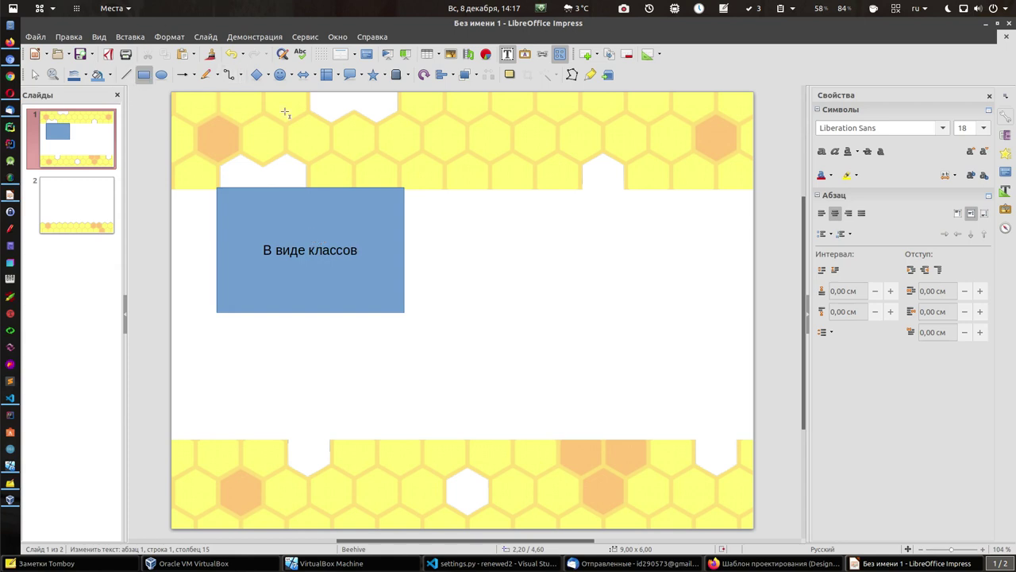
click(162, 75)
drag(461, 179, 662, 312)
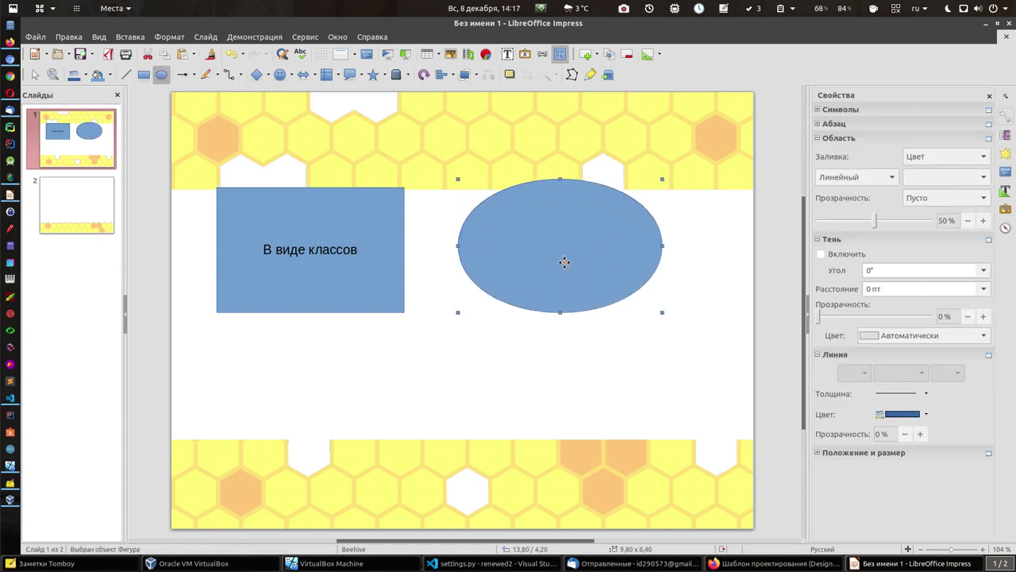
double_click(564, 262)
text(С)
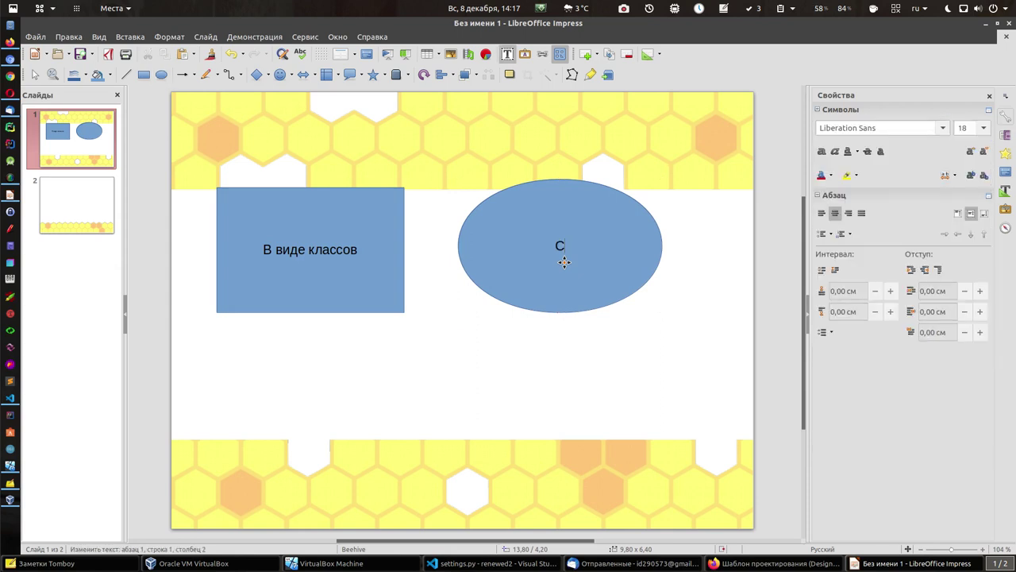
text(ервер)
Step: Draw an ellipse about 7.8 × 4.6 cm below the rectangle and label it "Мобильное"
click(161, 74)
drag(246, 343, 408, 436)
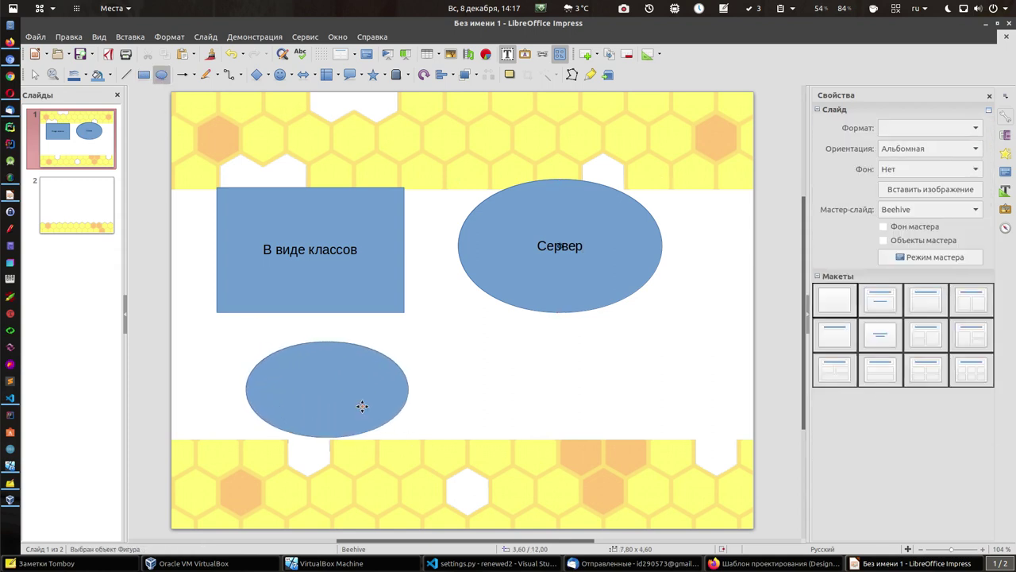
double_click(327, 389)
text(<обильно)
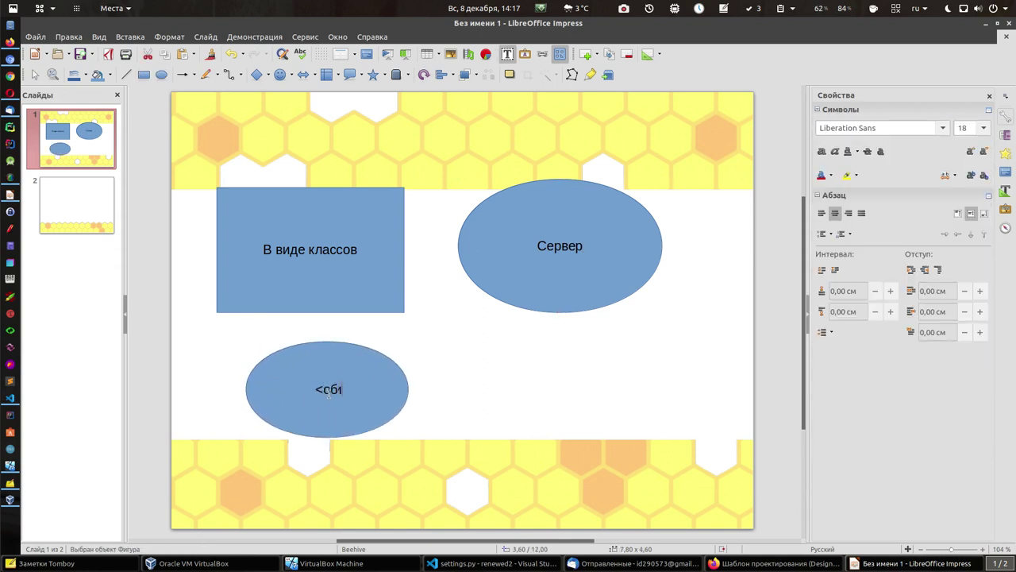
key(BackSpace)
key(BackSpace)
key(BackSpace)
key(BackSpace)
key(BackSpace)
key(BackSpace)
key(BackSpace)
key(BackSpace)
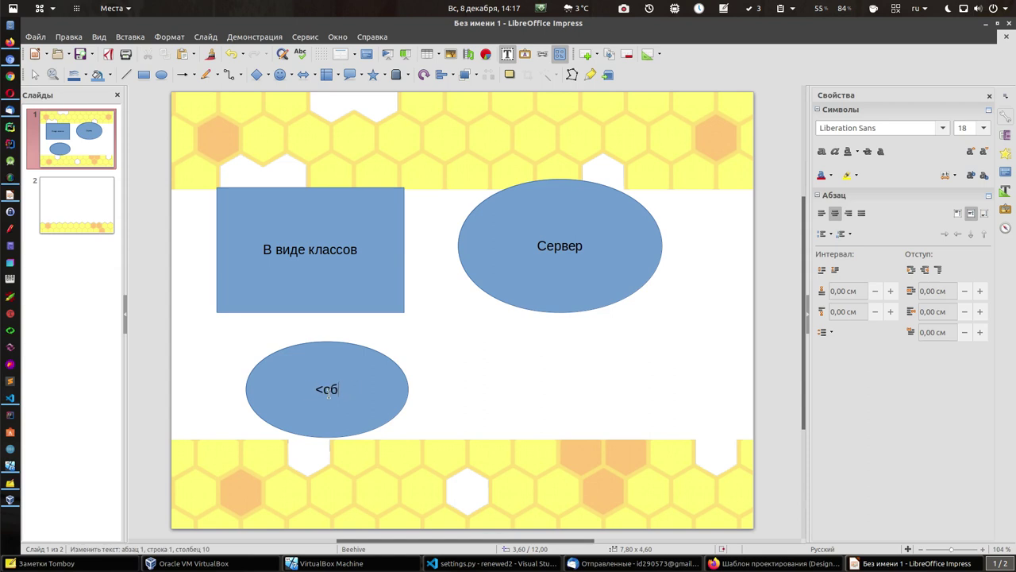
text(Мобильное)
Step: Add the text "ООП" between the three shapes and apply a blank layout to the second slide
click(446, 332)
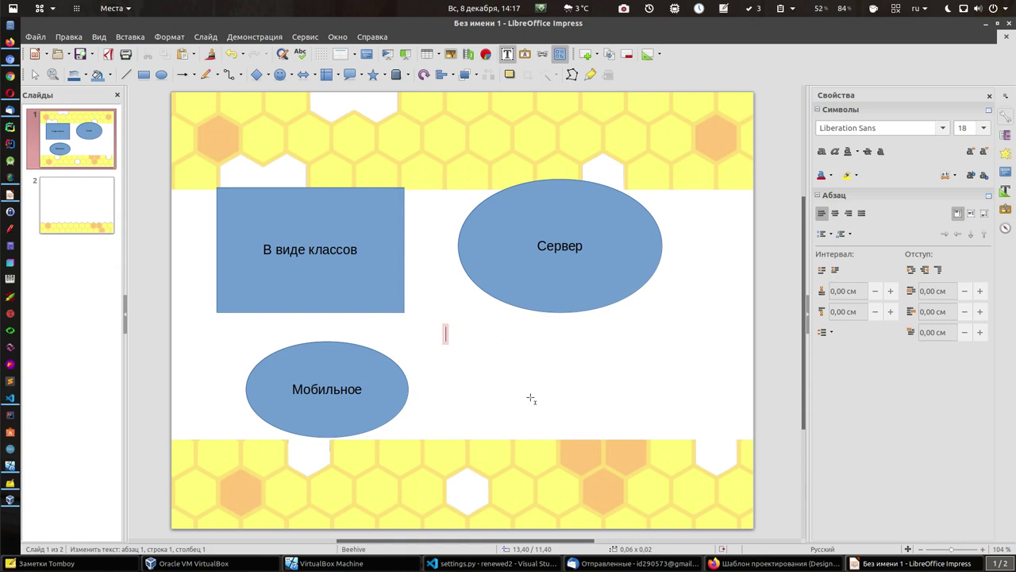
text(ООП)
click(80, 210)
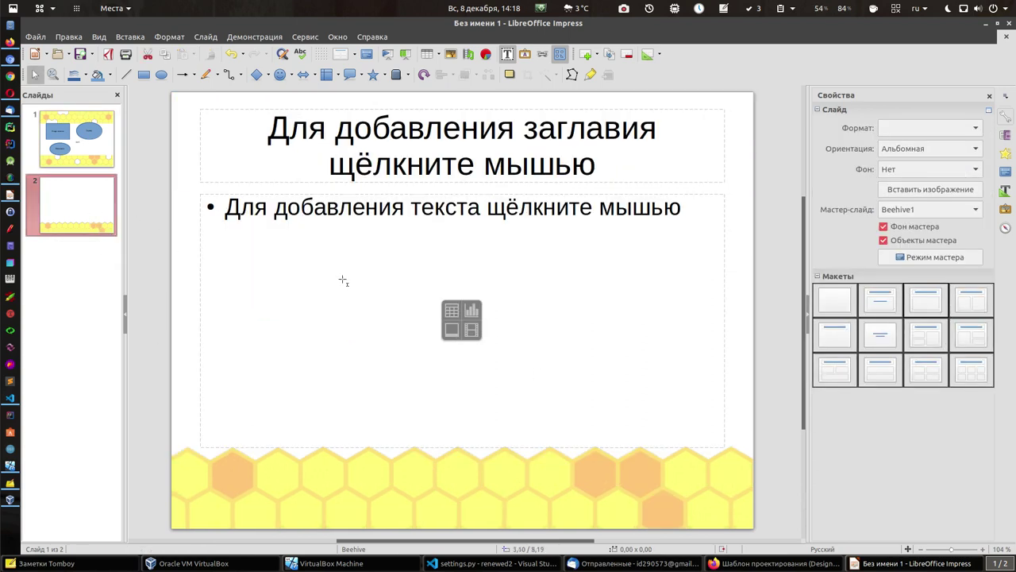
click(826, 305)
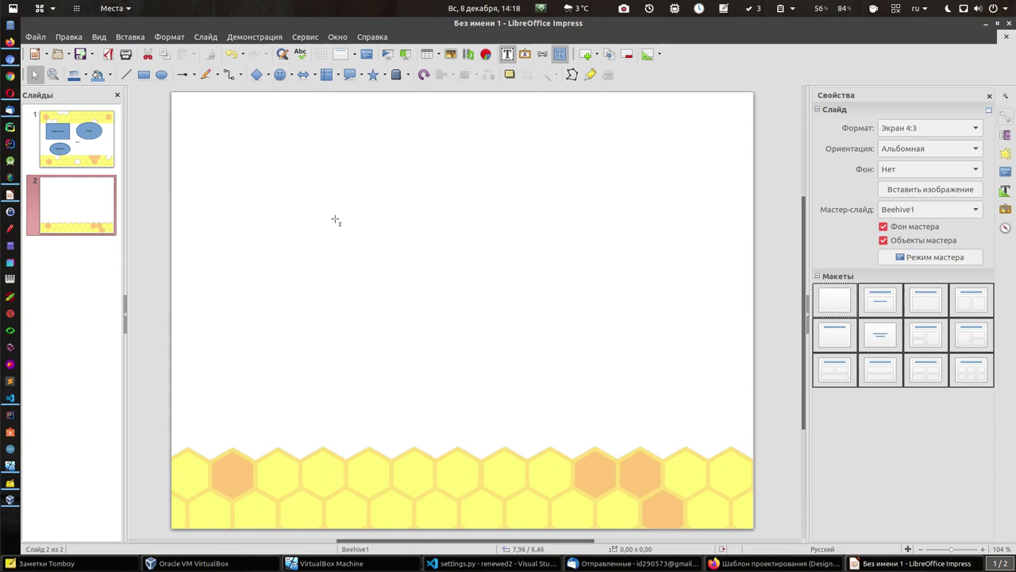
Step: Switch to the forum thread in Firefox and enlarge the page to 170% at the Contacts class code
click(775, 563)
scroll(397, 337, down, 3)
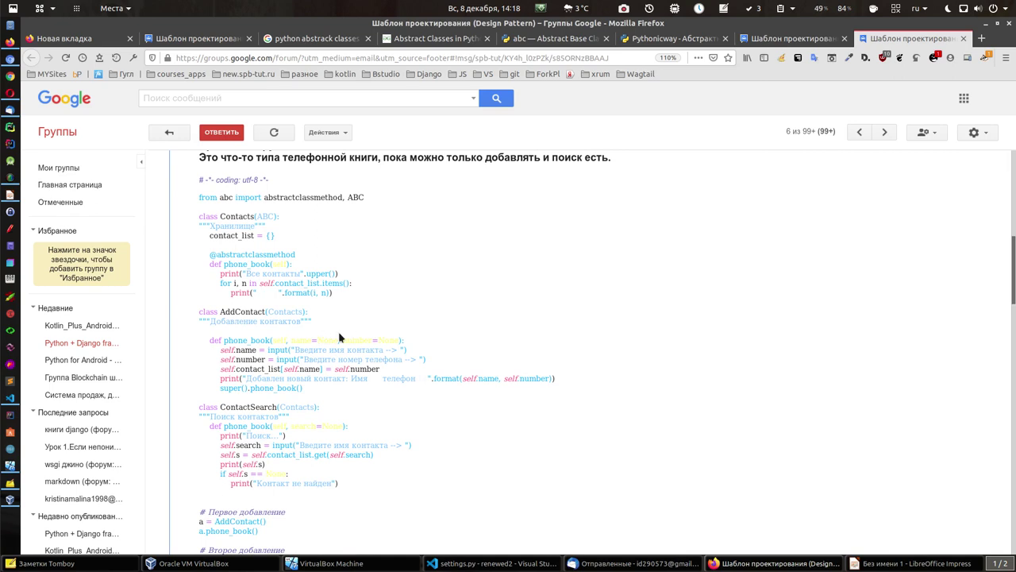
key(ctrl+plus)
key(ctrl+plus)
key(ctrl+plus)
key(ctrl+plus)
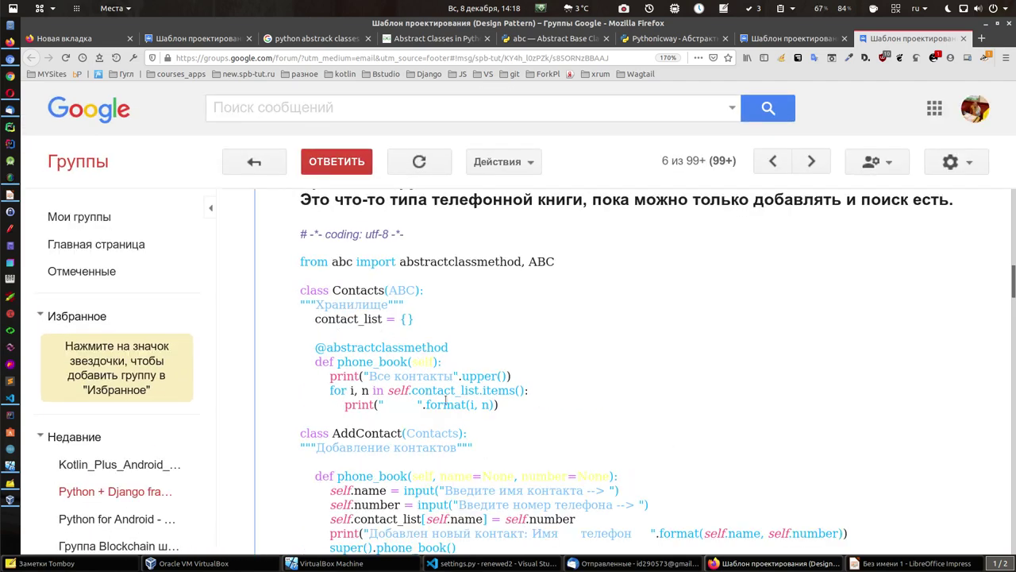
Step: Compare the phone_book arguments in Contacts and AddContact, highlighting "self, name=None, number=None" in the AddContact class
scroll(477, 315, down, 1)
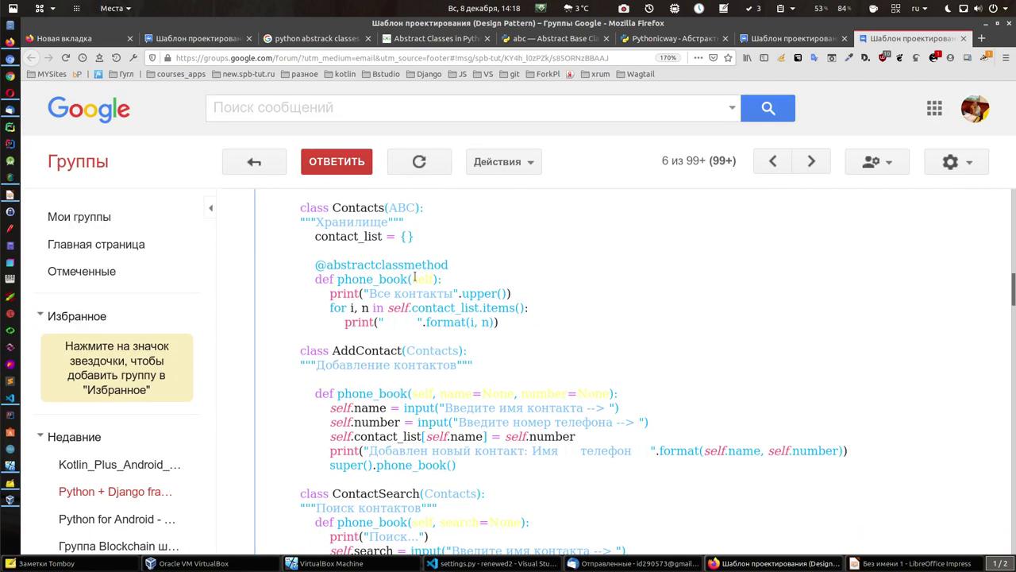
drag(412, 278, 443, 294)
drag(413, 394, 611, 394)
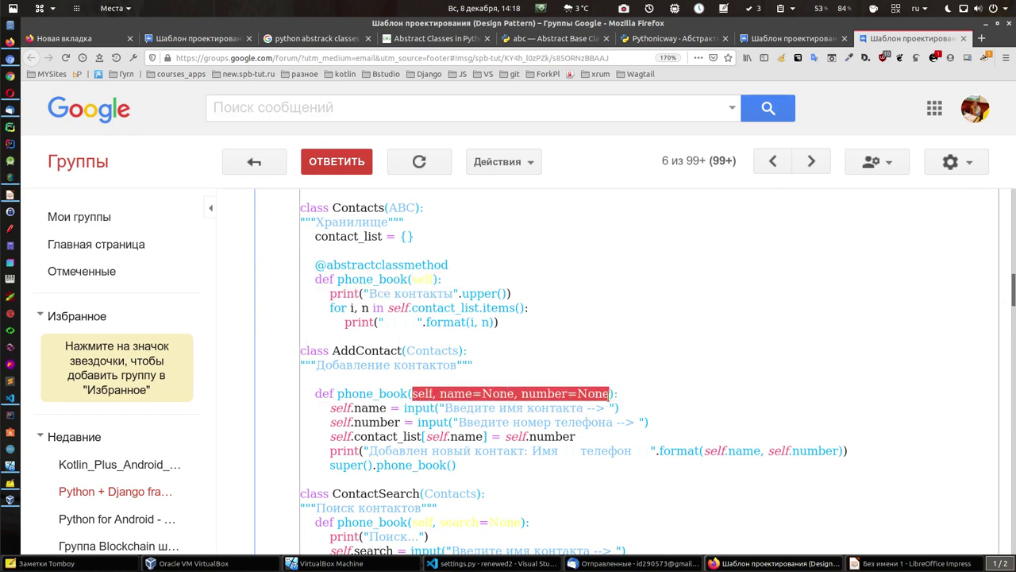
click(592, 319)
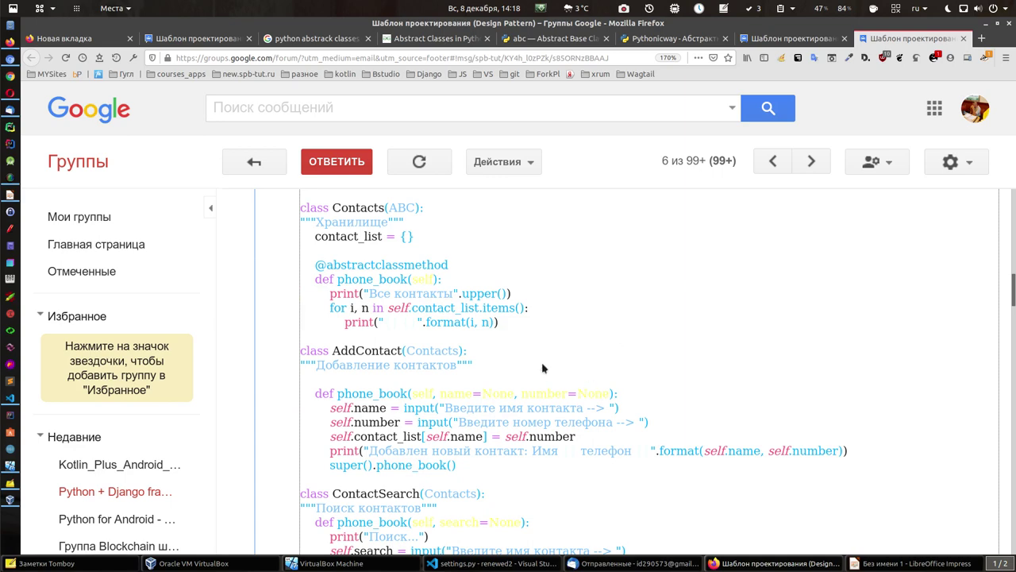
Step: Open the docs.python.org abc library link from the homework message at the end of the thread
scroll(563, 353, down, 1)
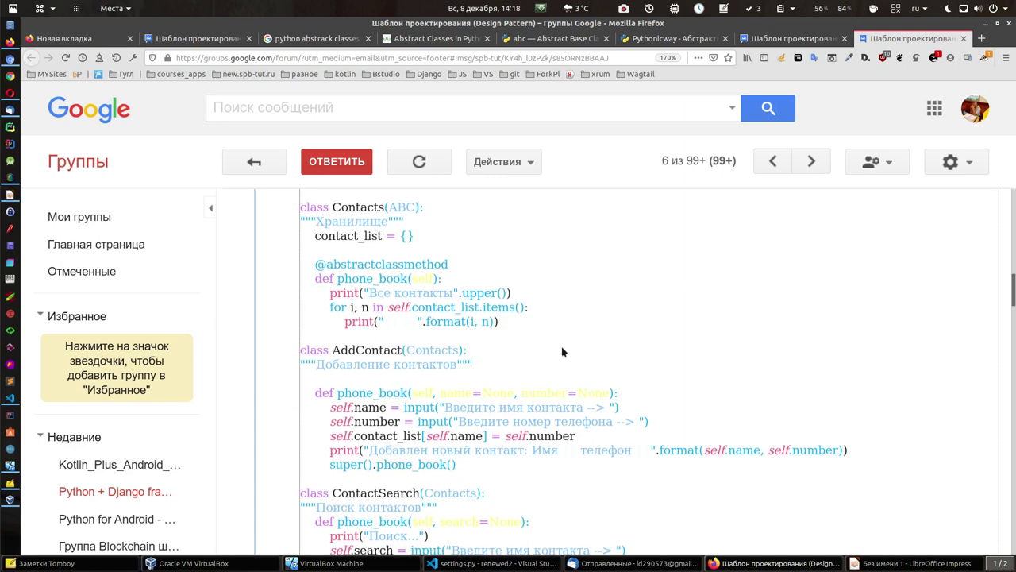
scroll(562, 353, down, 10)
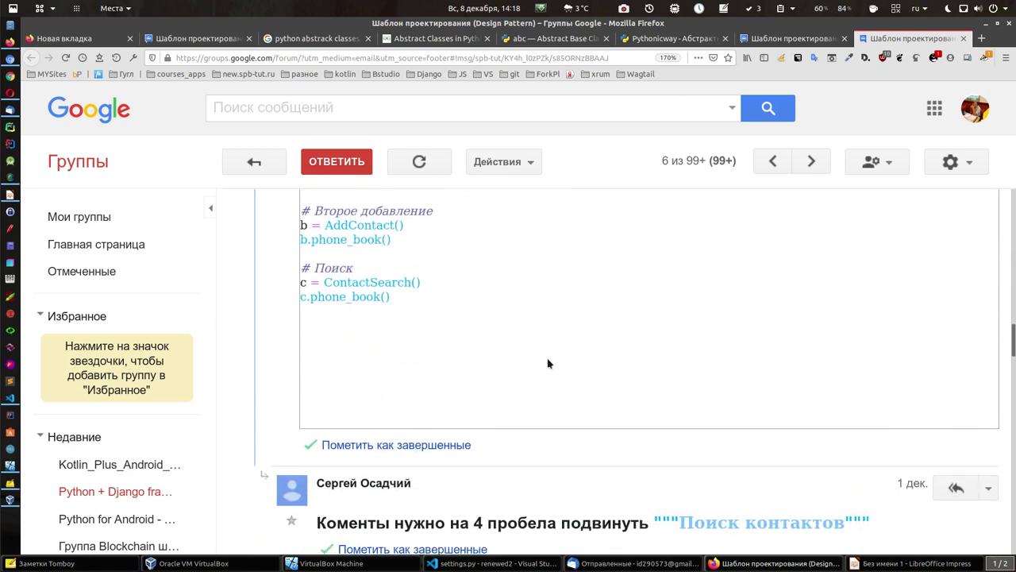
scroll(546, 366, down, 5)
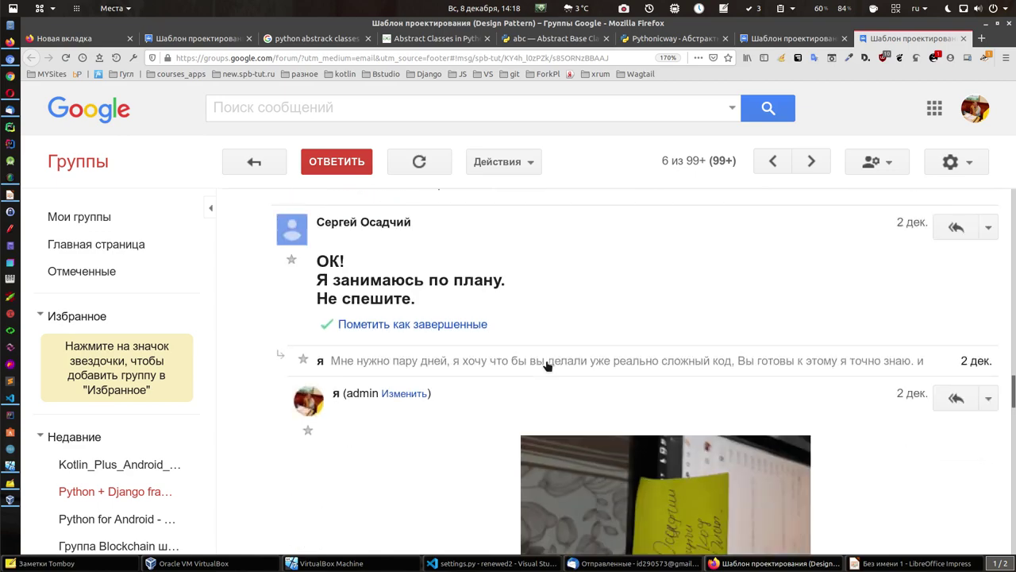
scroll(548, 365, down, 5)
scroll(551, 370, down, 8)
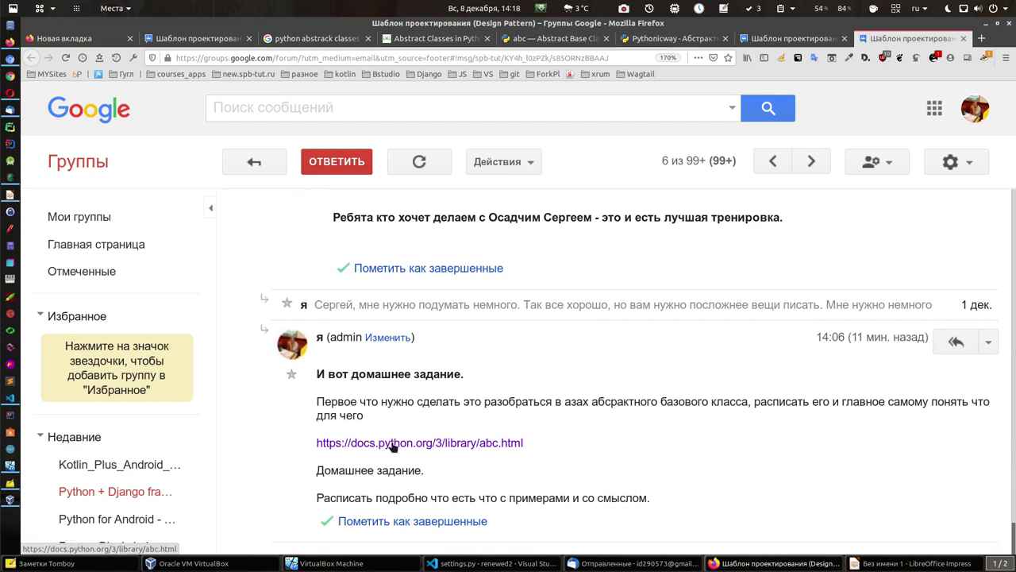
click(392, 445)
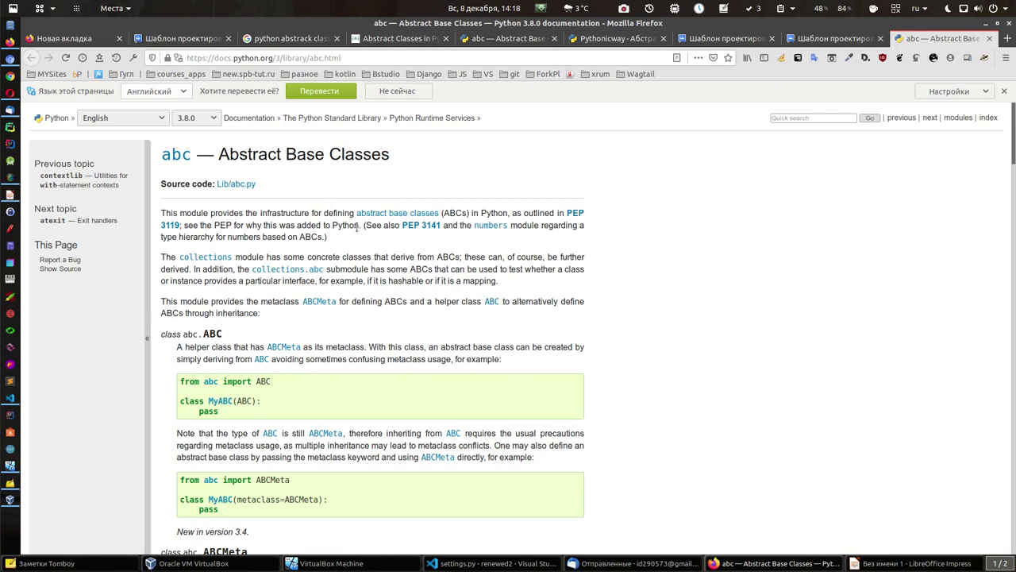
Step: Read the abc documentation from the ABC and ABCMeta classes through the abstractmethod decorator and its usage examples
scroll(361, 262, down, 5)
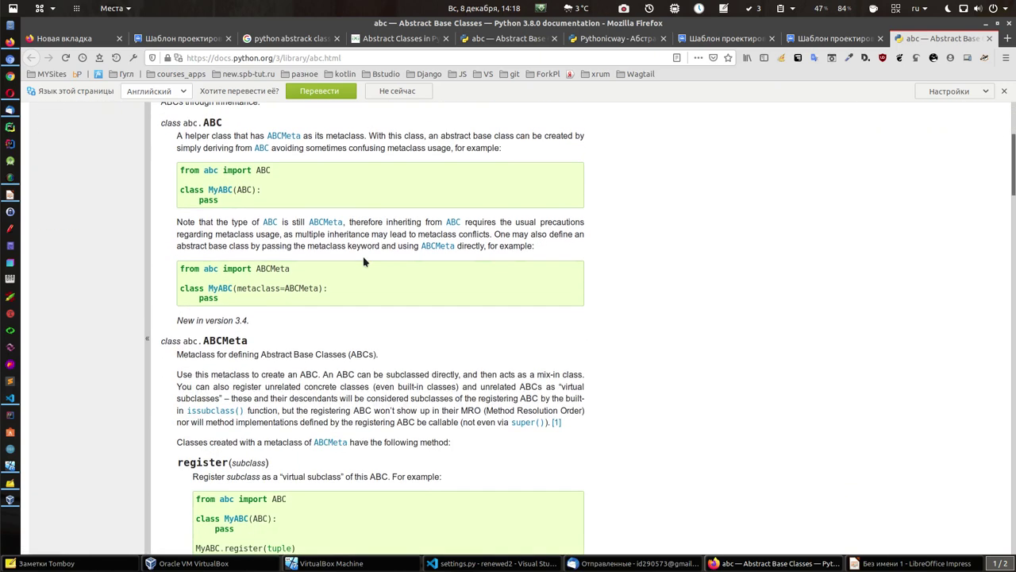
scroll(355, 289, up, 3)
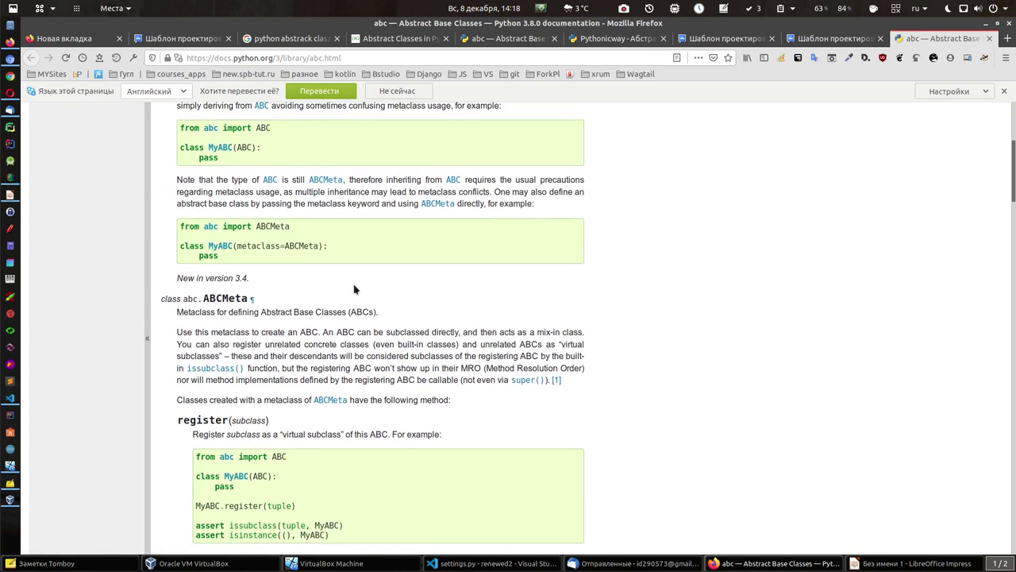
scroll(345, 299, down, 4)
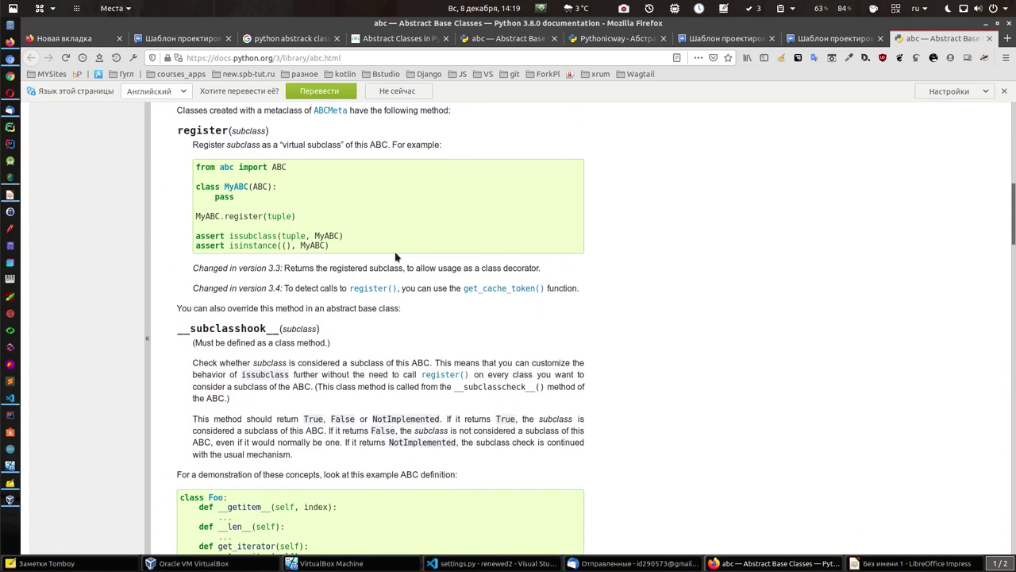
scroll(400, 263, down, 3)
scroll(401, 263, down, 2)
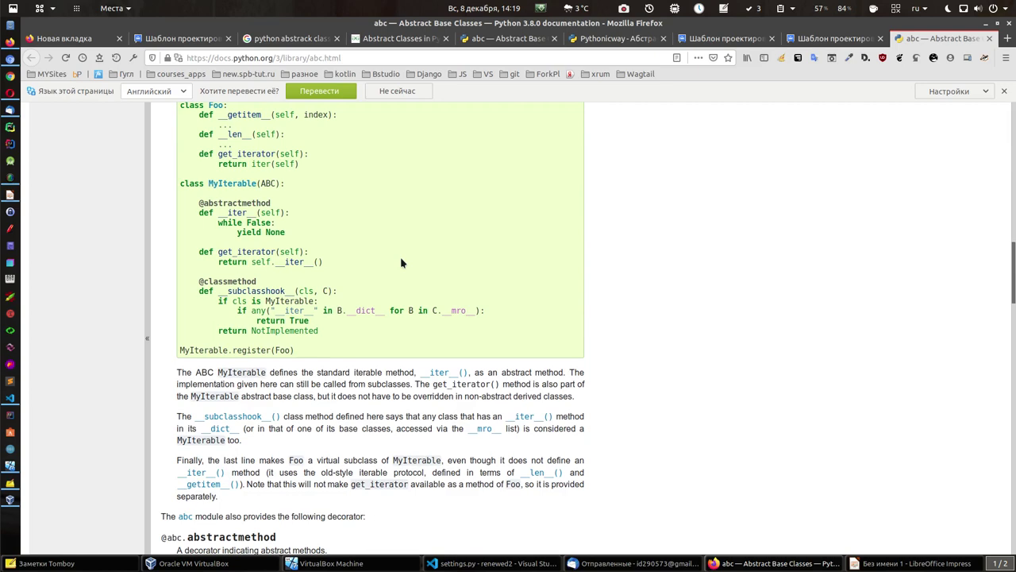
scroll(401, 263, down, 3)
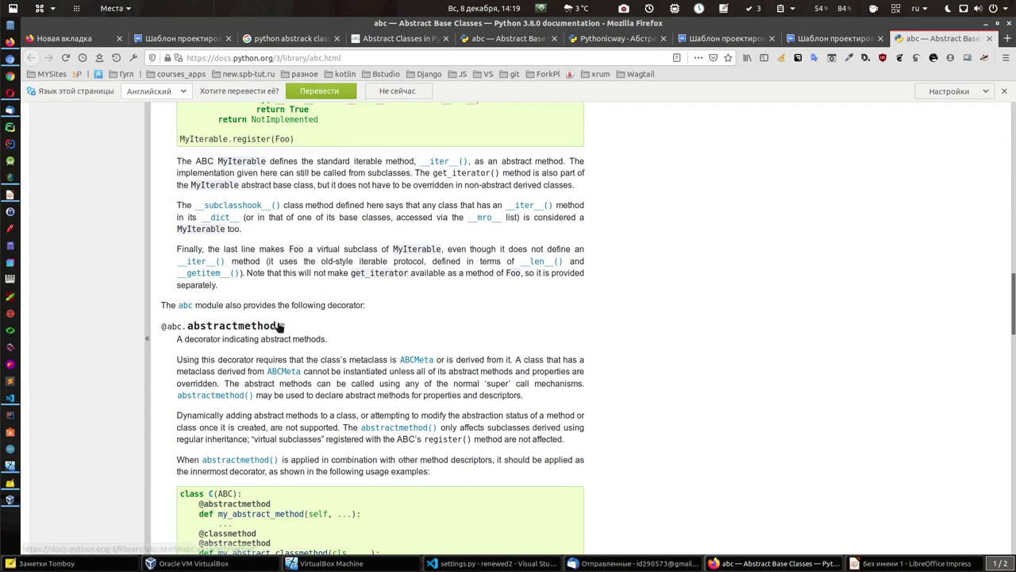
scroll(510, 274, down, 3)
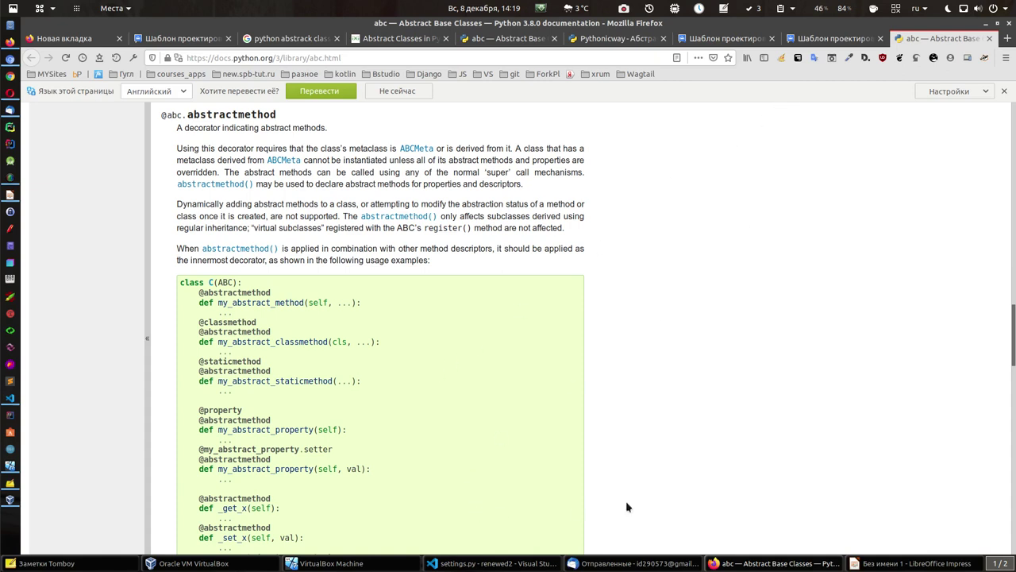
Step: Return to the forum thread in Firefox and go back to the message containing the student's Contacts class code
click(882, 564)
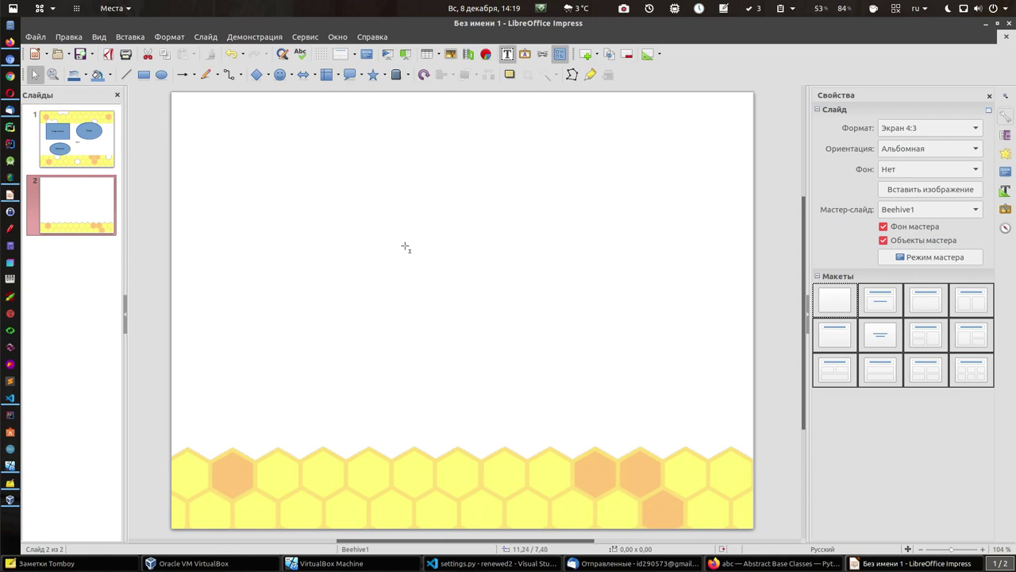
click(774, 563)
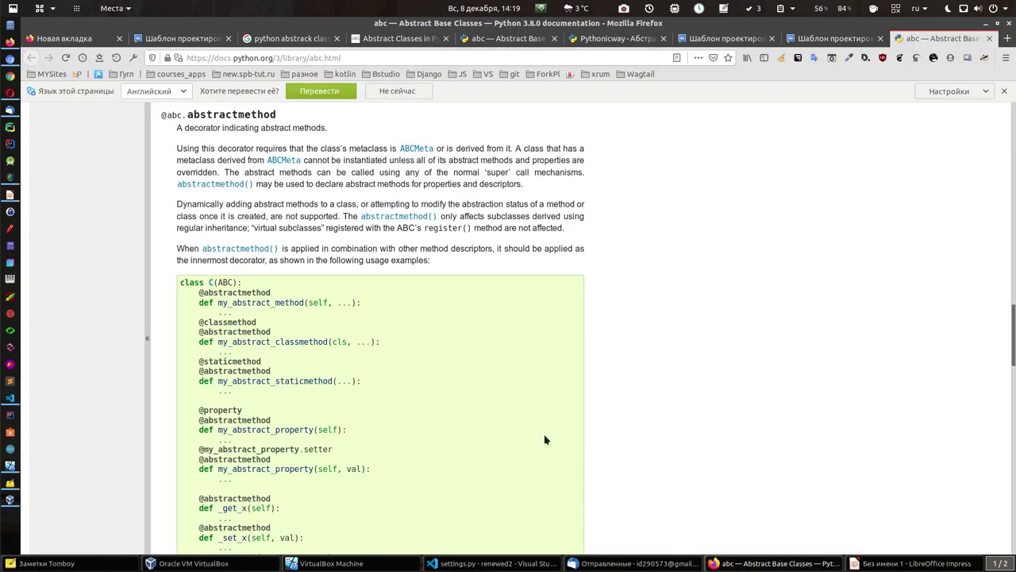
click(838, 39)
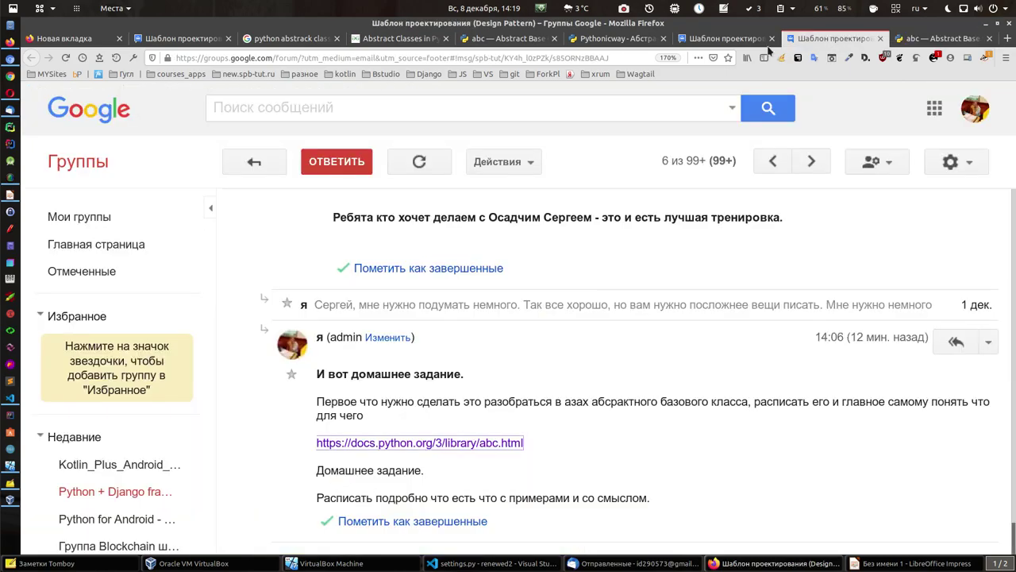
scroll(500, 374, up, 10)
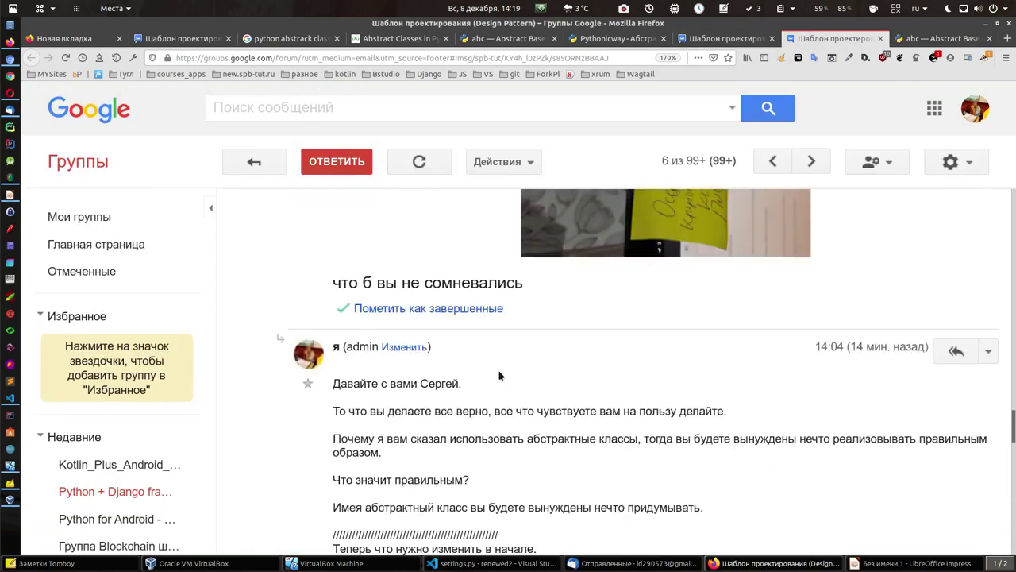
scroll(499, 375, up, 15)
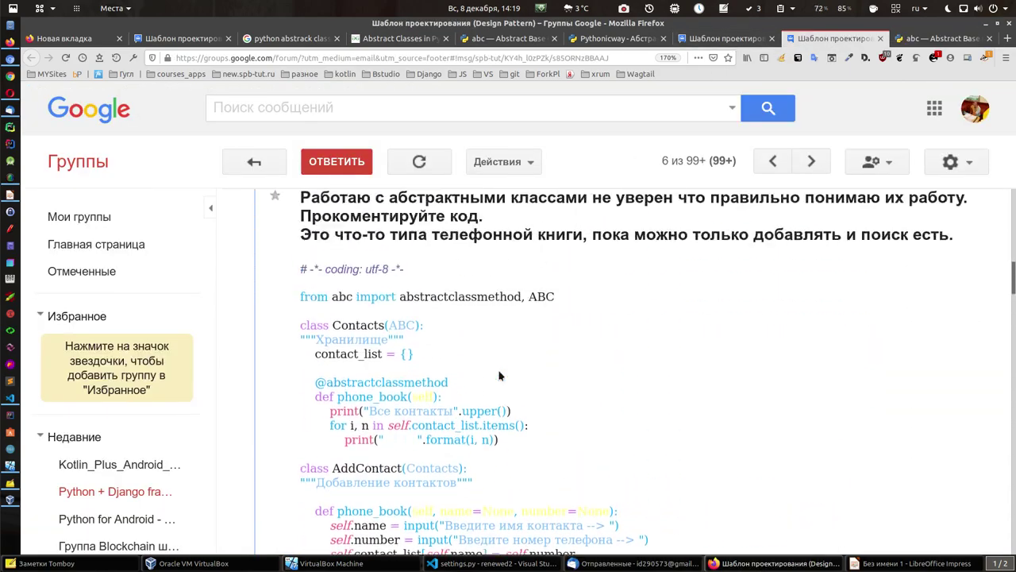
scroll(500, 374, up, 3)
scroll(499, 375, down, 3)
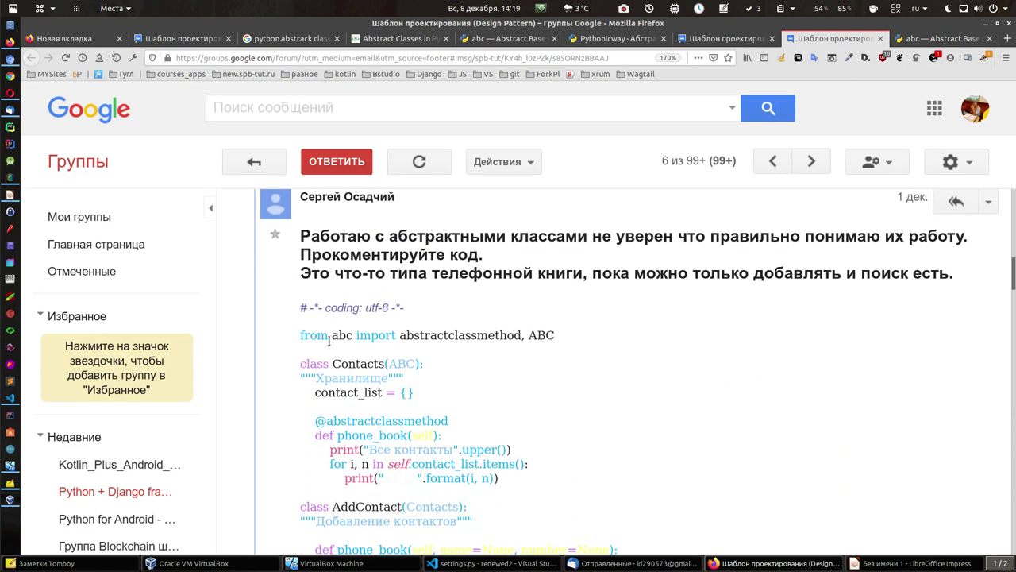
Step: Review the AddContact and ContactSearch classes and the calls that create contacts and search, ending back at the Contacts class
scroll(443, 338, down, 4)
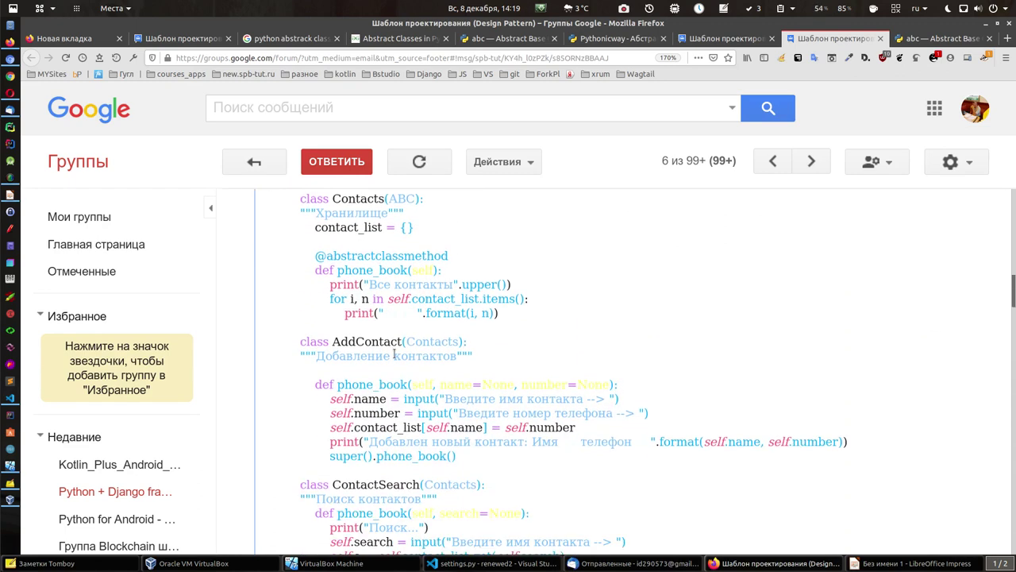
scroll(418, 401, down, 1)
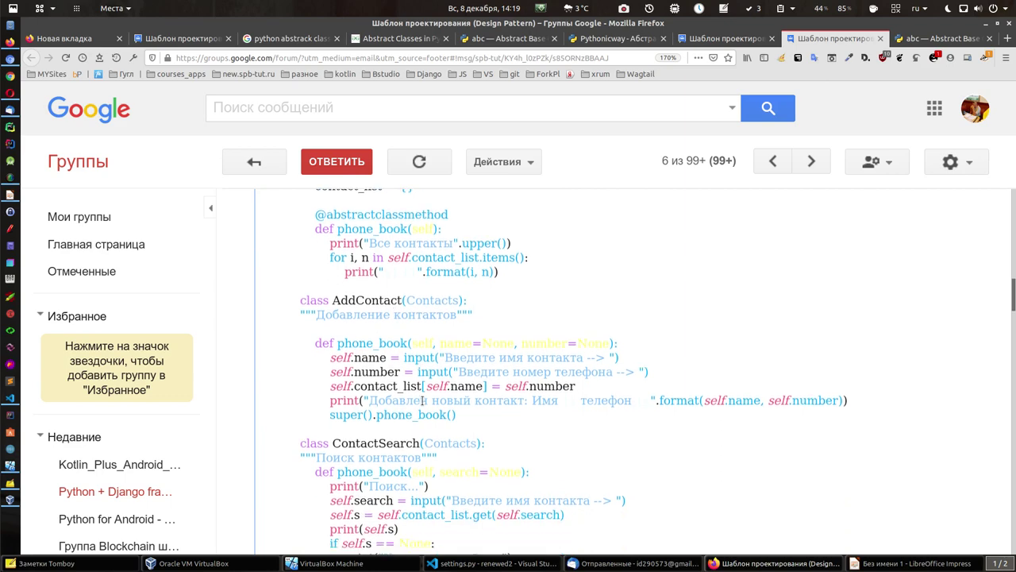
scroll(426, 407, down, 2)
scroll(427, 407, down, 4)
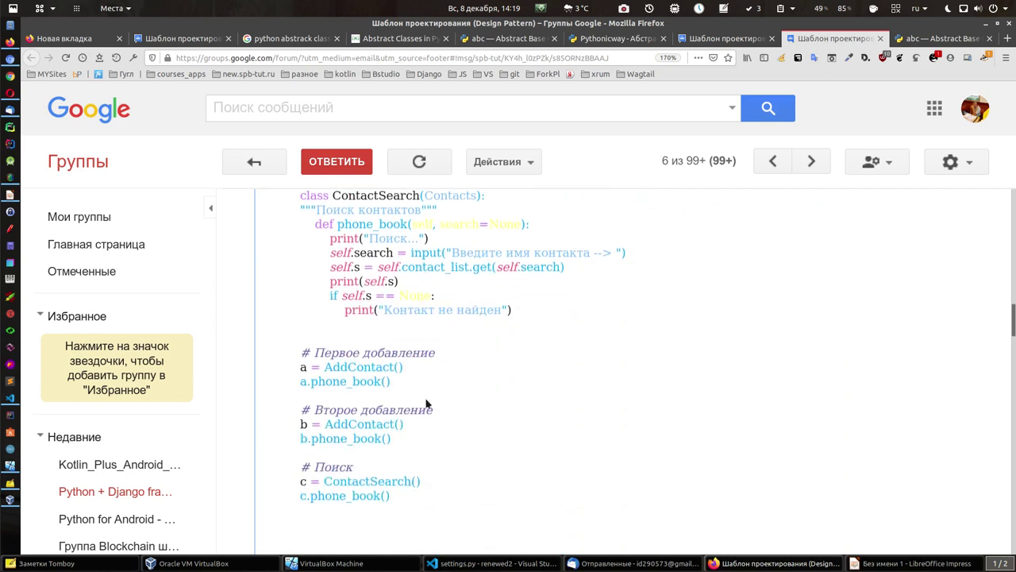
scroll(426, 405, up, 6)
scroll(426, 399, up, 5)
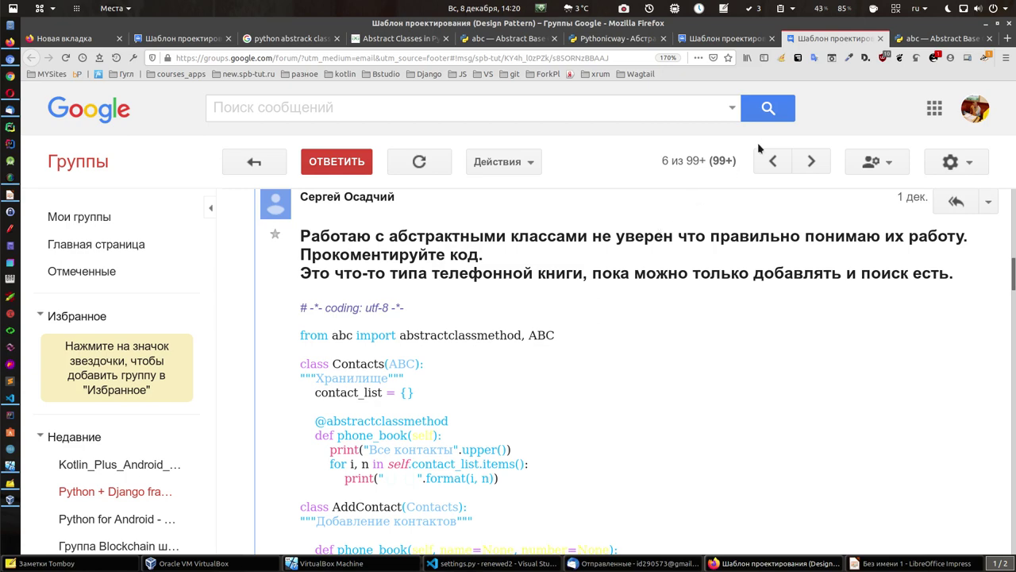
Step: Switch to LibreOffice Impress and draw a rectangle about 2 × 3 cm right of centre on the blank second slide
click(997, 23)
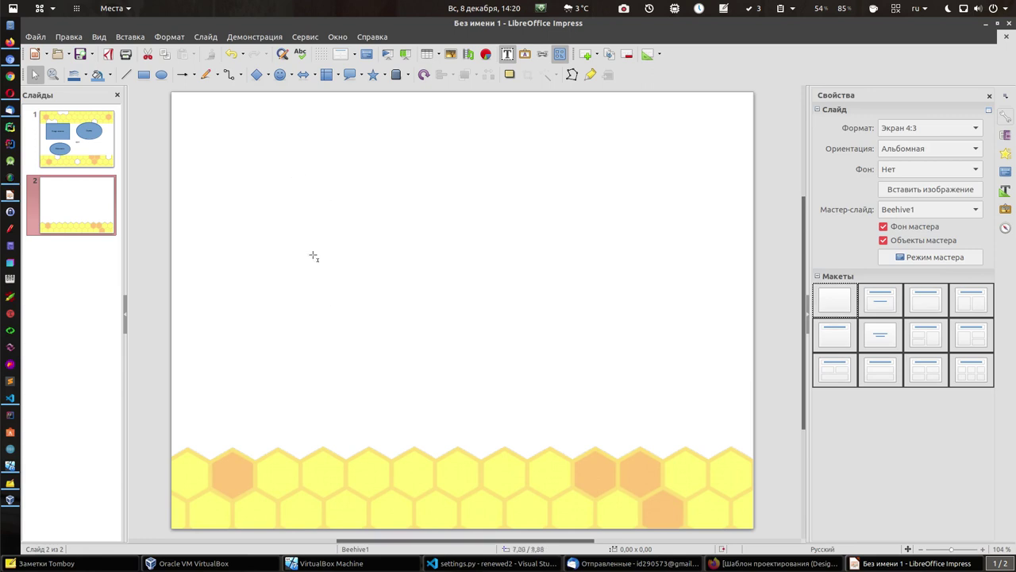
click(143, 76)
drag(529, 295, 572, 358)
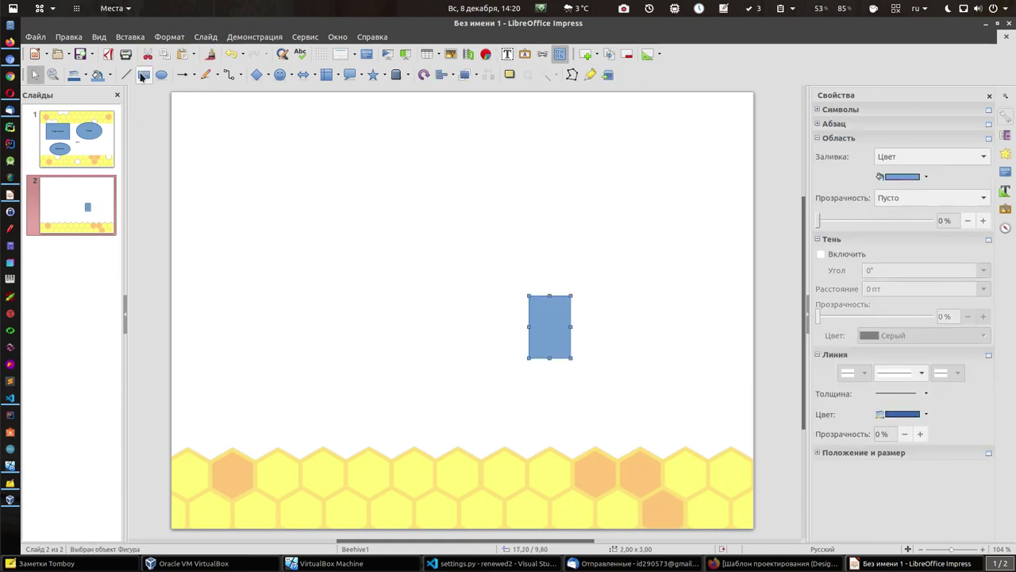
Step: Draw three larger rectangles in a row along the slide's upper part, about 4 × 5.4, 4.8 × 5.2 and 4.6 × 5.2 cm
click(143, 76)
mouse_move(191, 108)
mouse_down()
mouse_move(222, 167)
mouse_move(276, 221)
mouse_up()
click(144, 75)
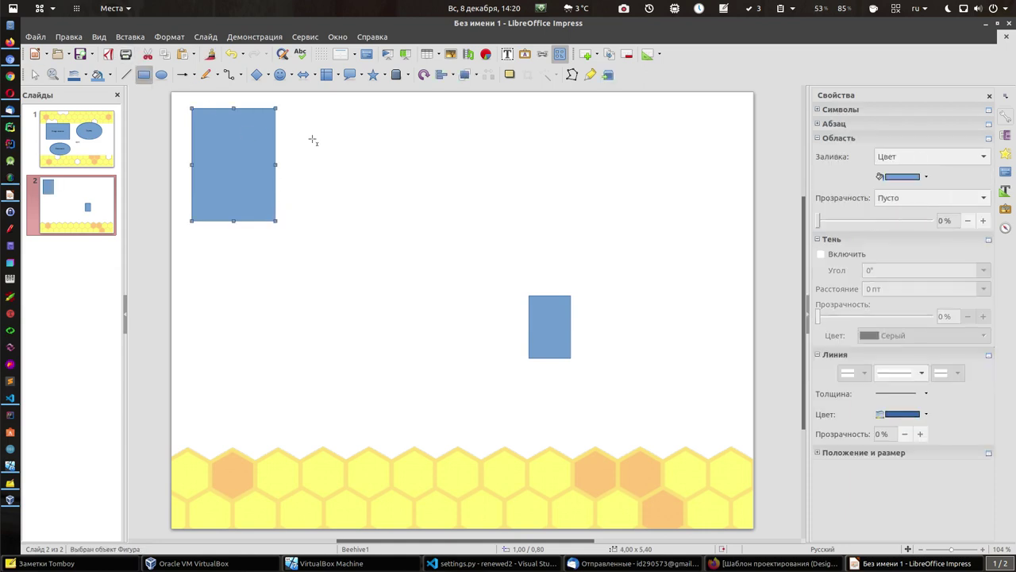
drag(312, 112, 413, 221)
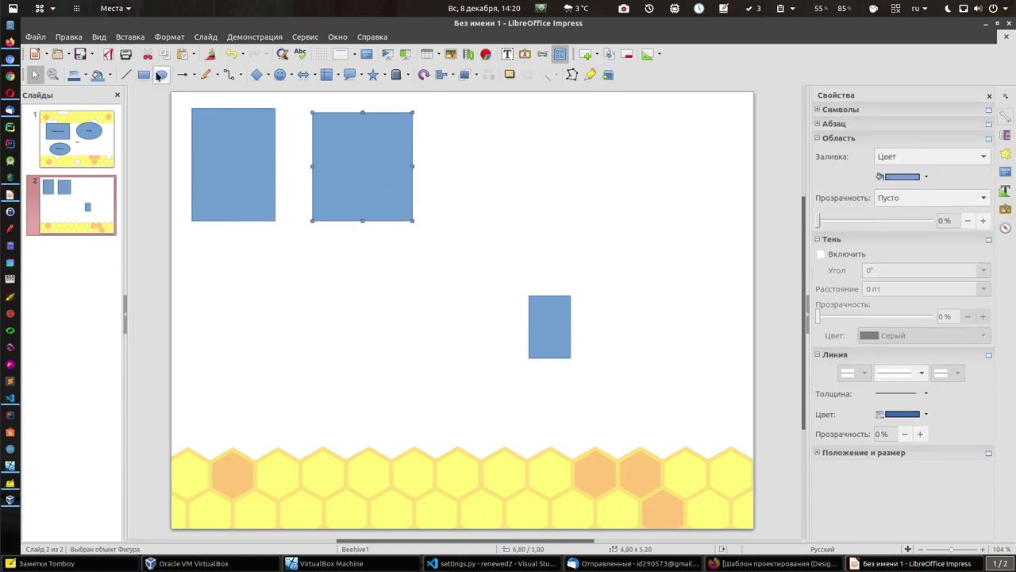
drag(453, 121, 551, 228)
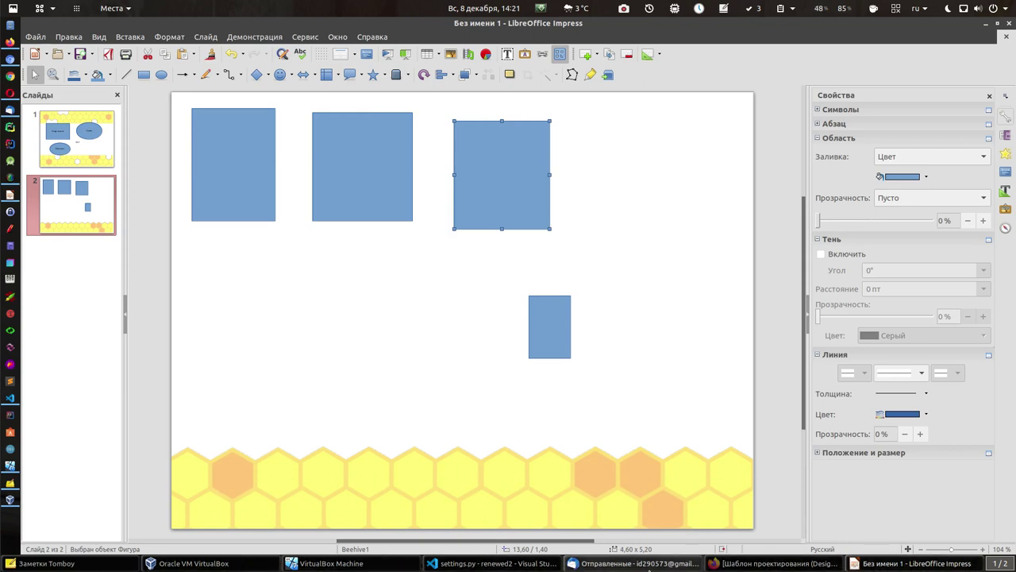
Step: Switch to Thunderbird and read the sent homework message from 14:06 and the reply from 14:04
click(635, 563)
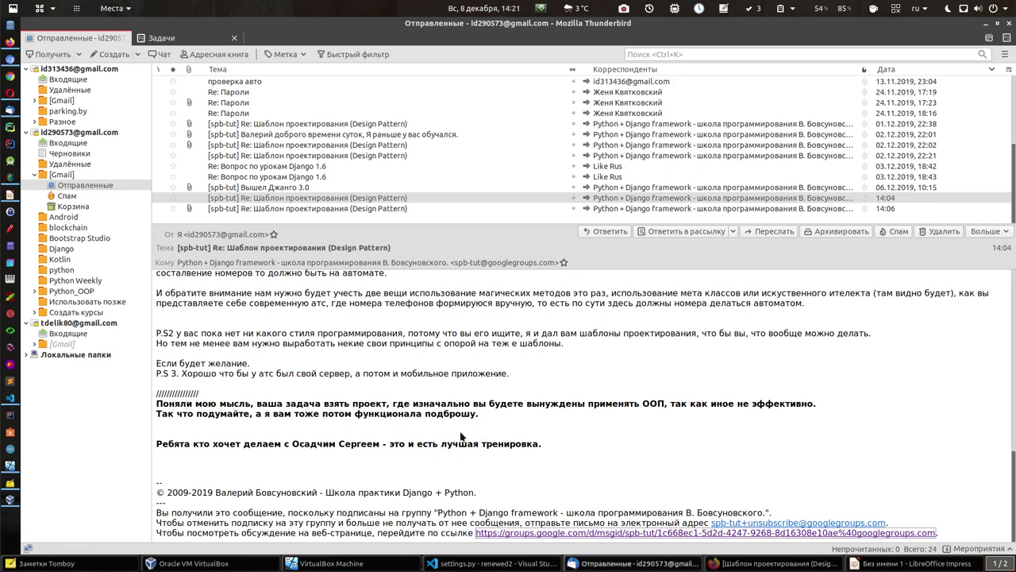
click(306, 208)
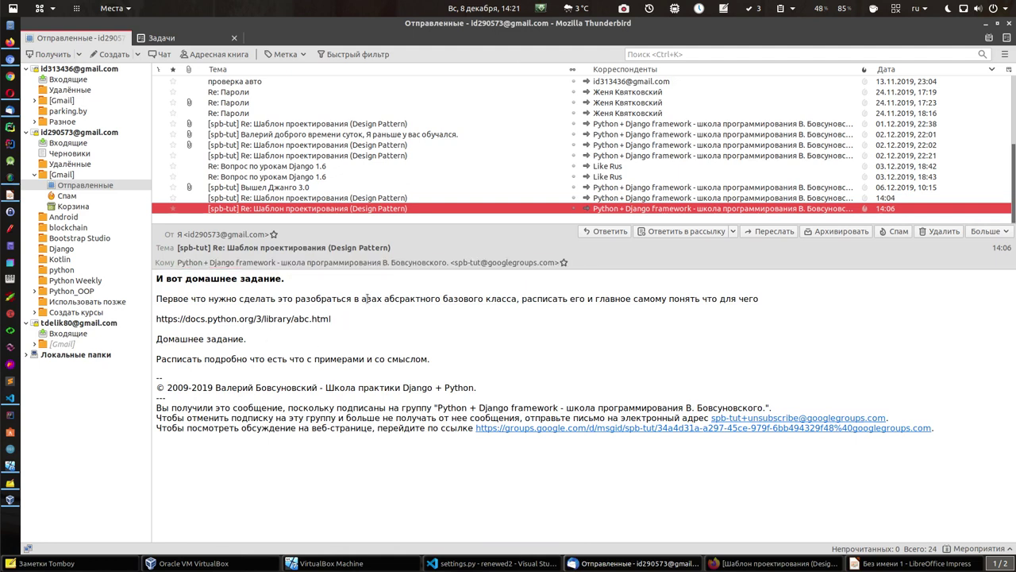
click(349, 199)
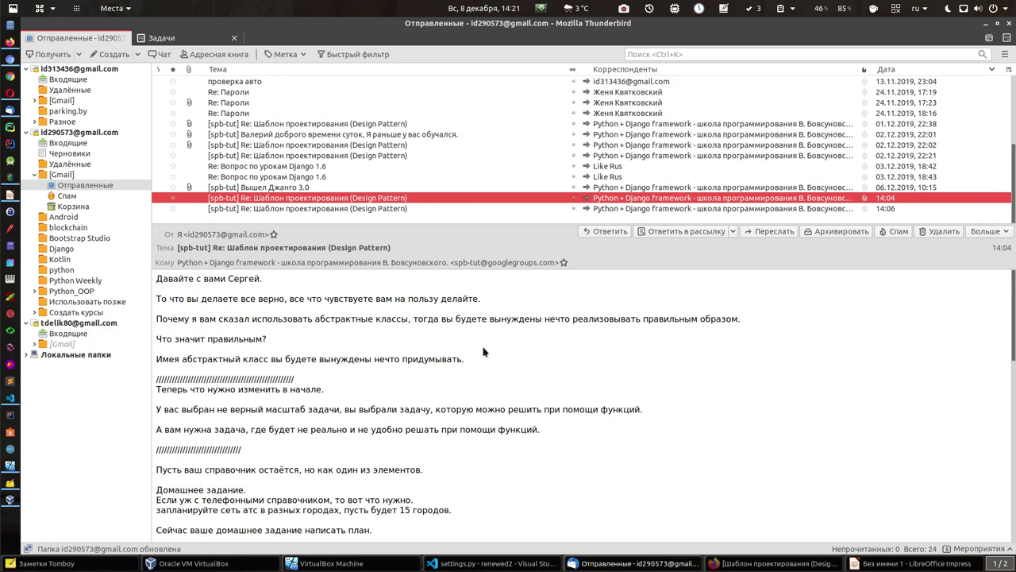
Step: Back in Impress, add the text "Реализовать на классах все представление" below the three large rectangles, followed by a new line
click(988, 24)
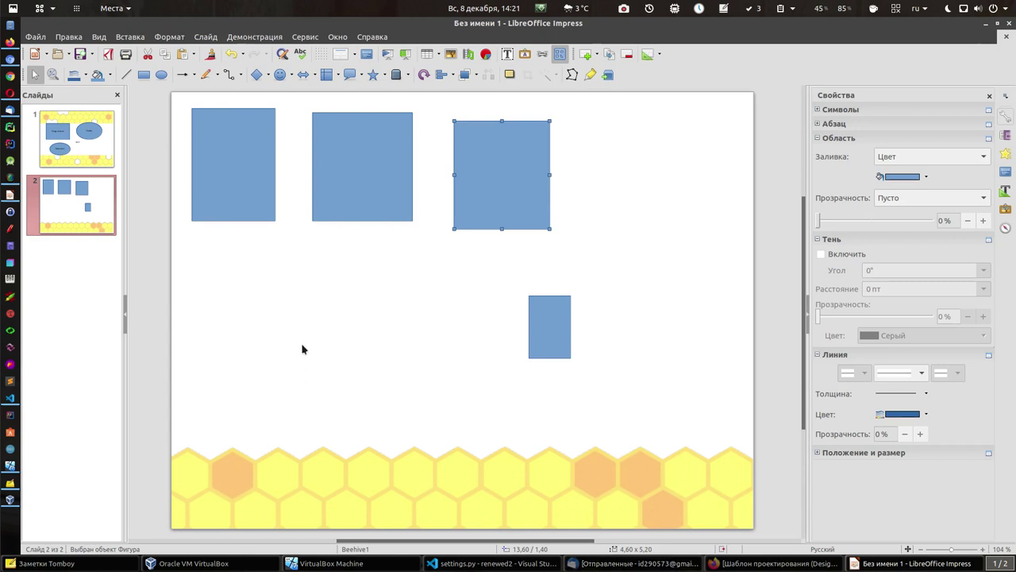
click(506, 54)
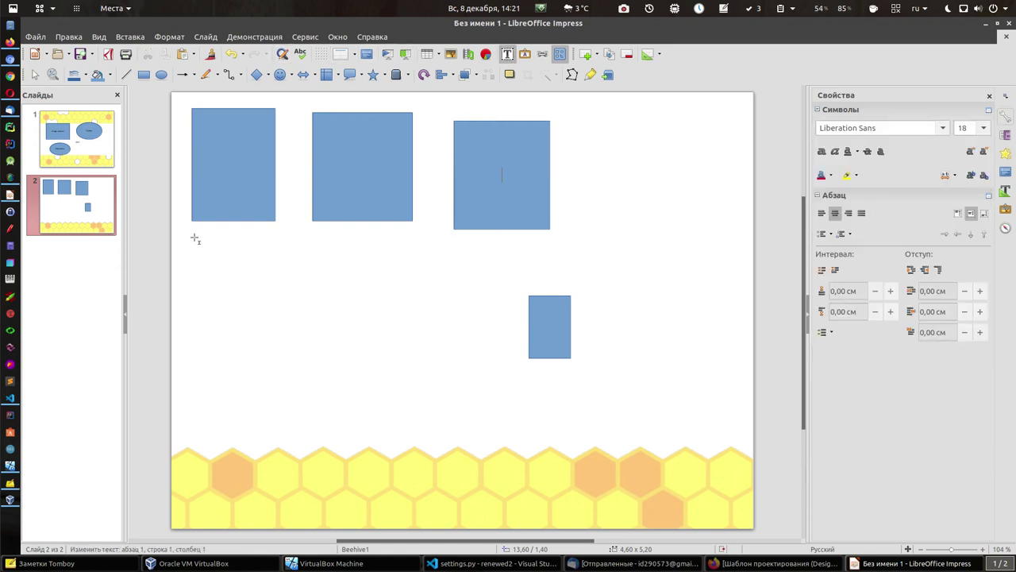
click(225, 255)
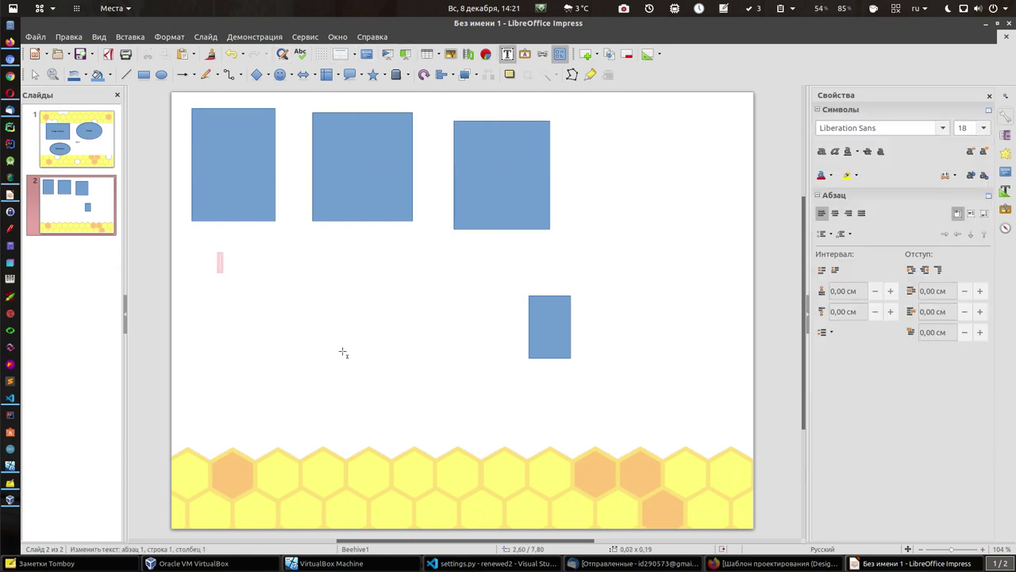
text(Реализров)
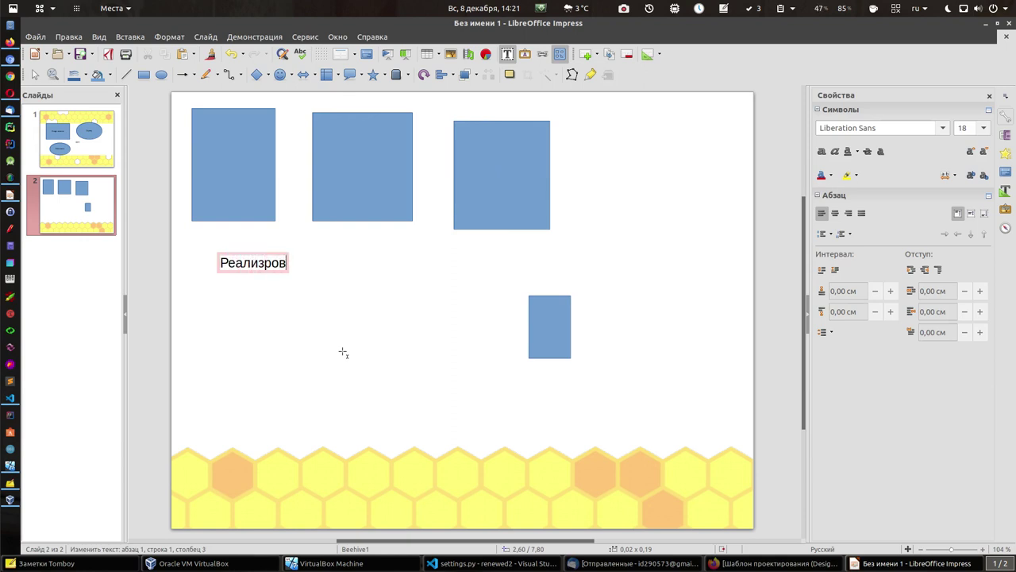
key(BackSpace)
key(BackSpace)
key(BackSpace)
text(овать на классах в)
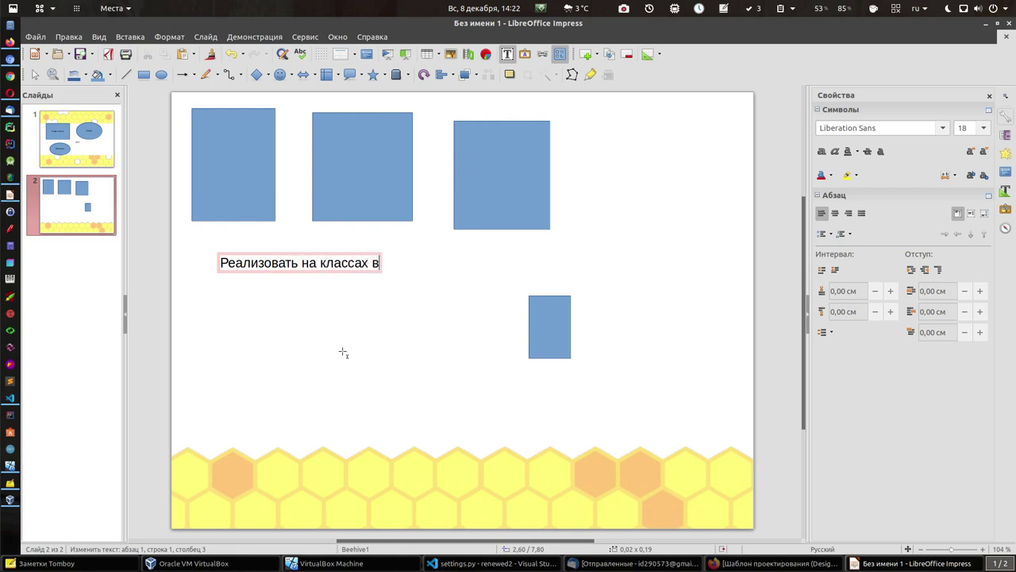
text(се представл)
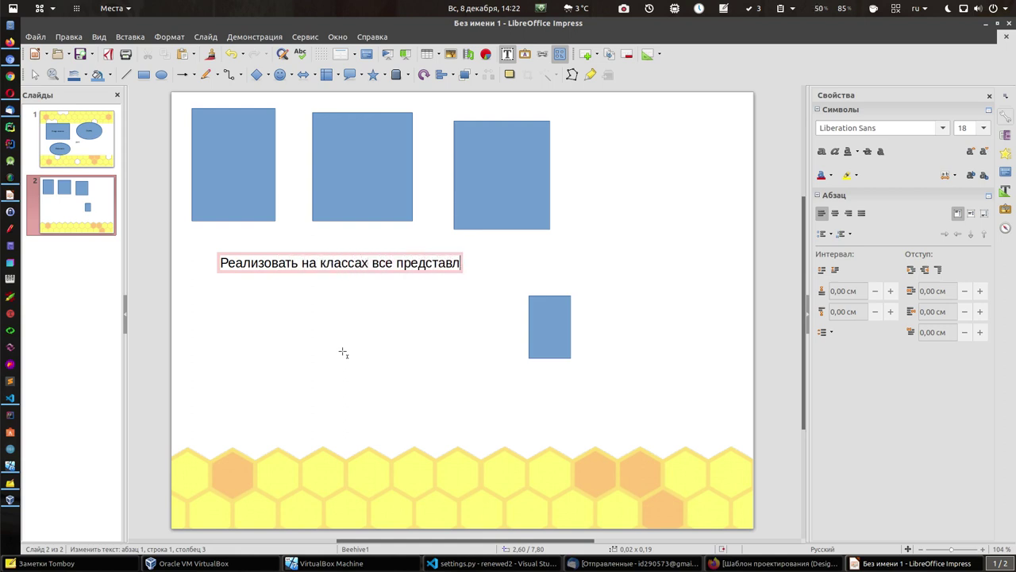
text(ение)
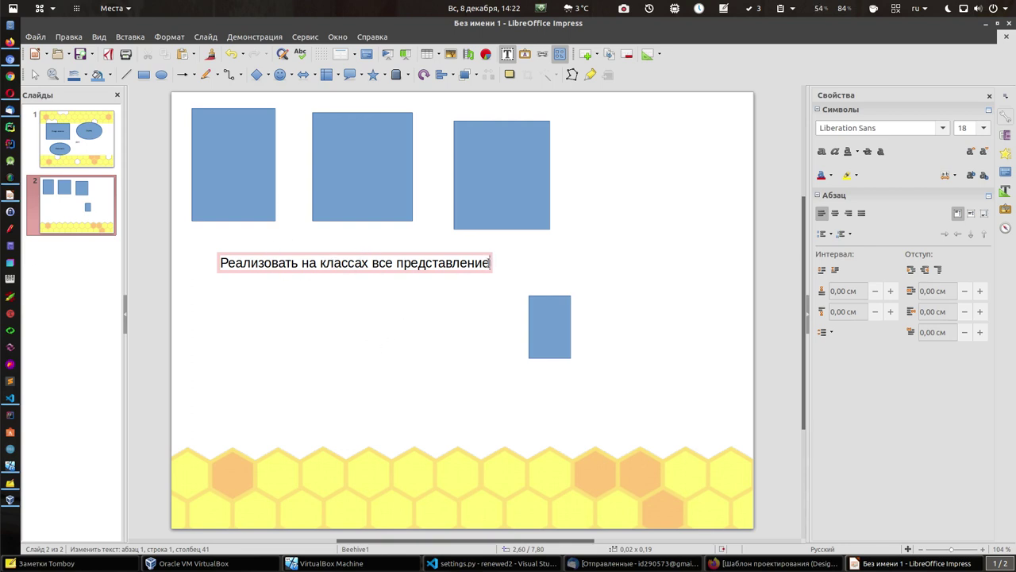
key(Return)
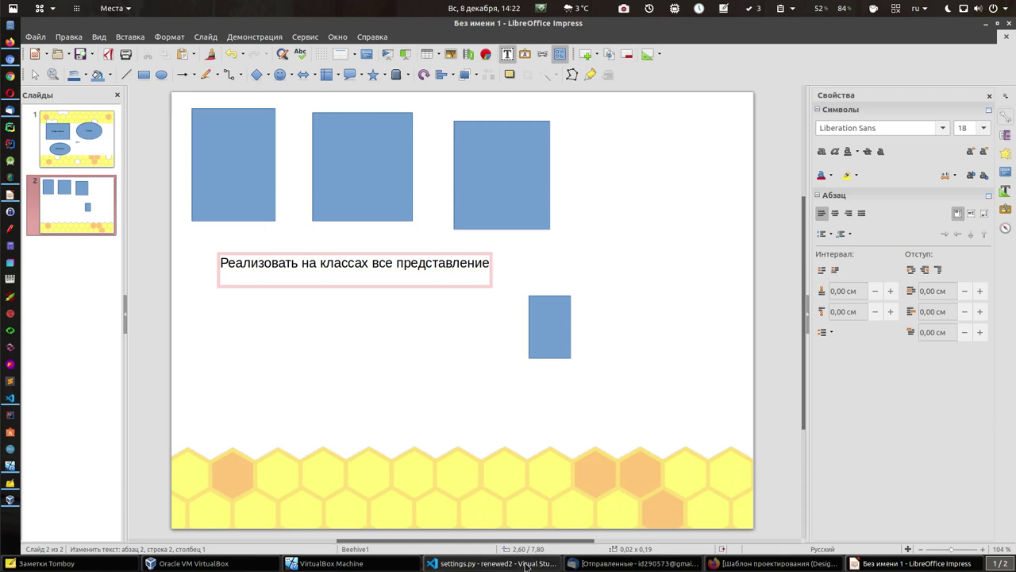
Step: Switch to the forum thread in Firefox, highlight the print format line in Contacts.phone_book, and compare it with AddContact and ContactSearch
click(620, 564)
click(736, 566)
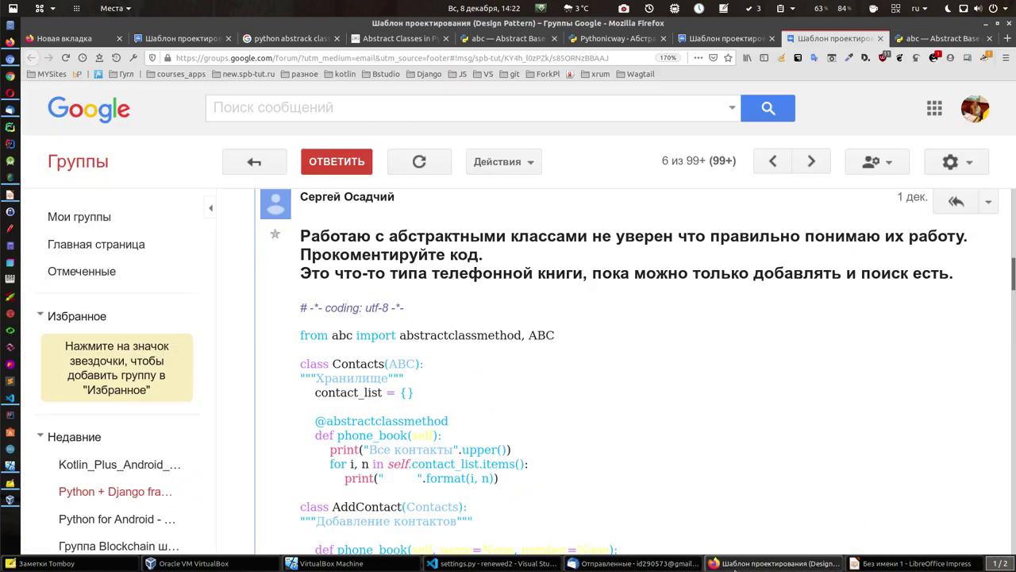
scroll(430, 347, down, 1)
scroll(429, 347, down, 2)
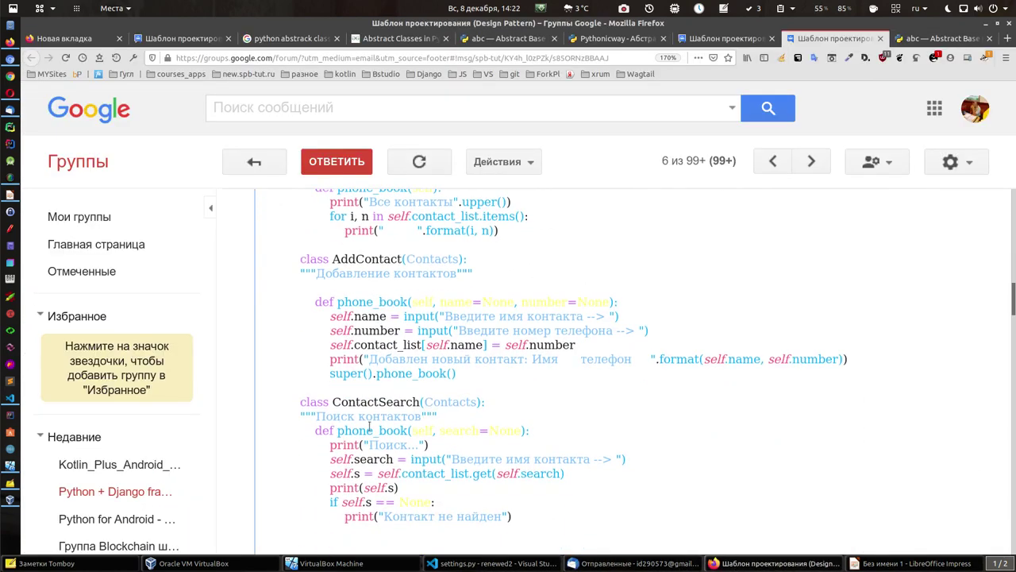
scroll(401, 330, up, 2)
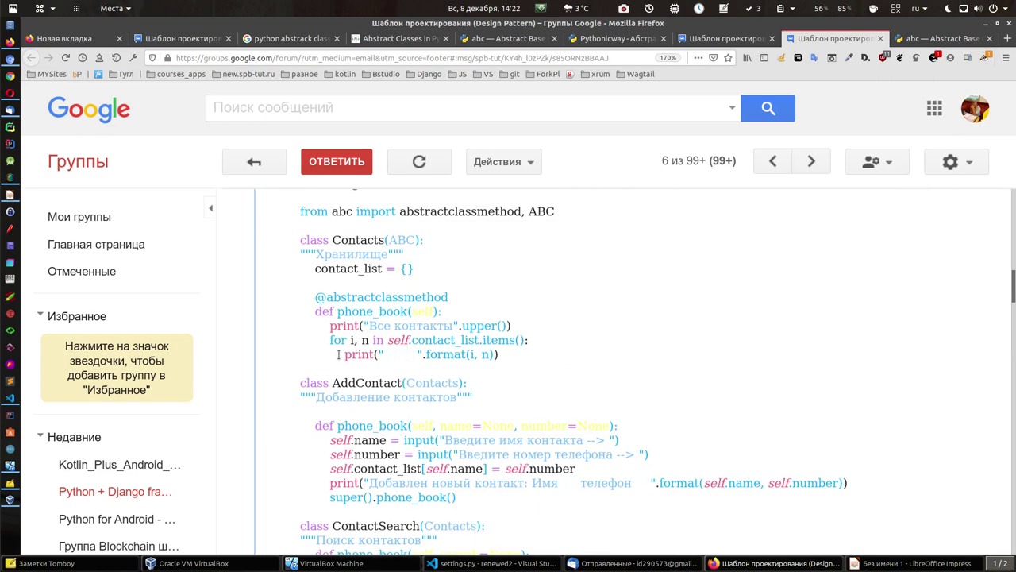
drag(337, 355, 495, 354)
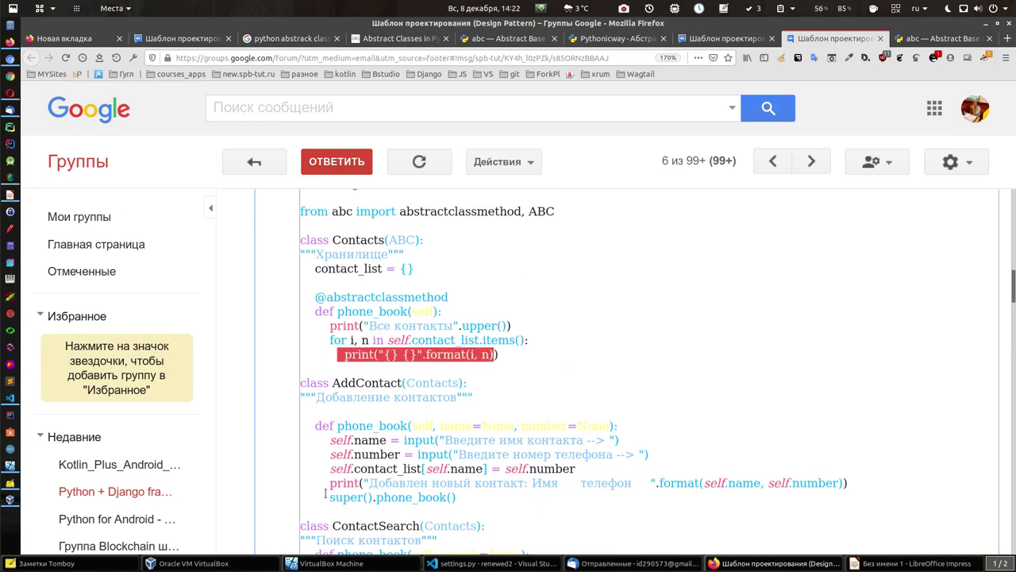
scroll(412, 429, down, 1)
scroll(411, 372, down, 1)
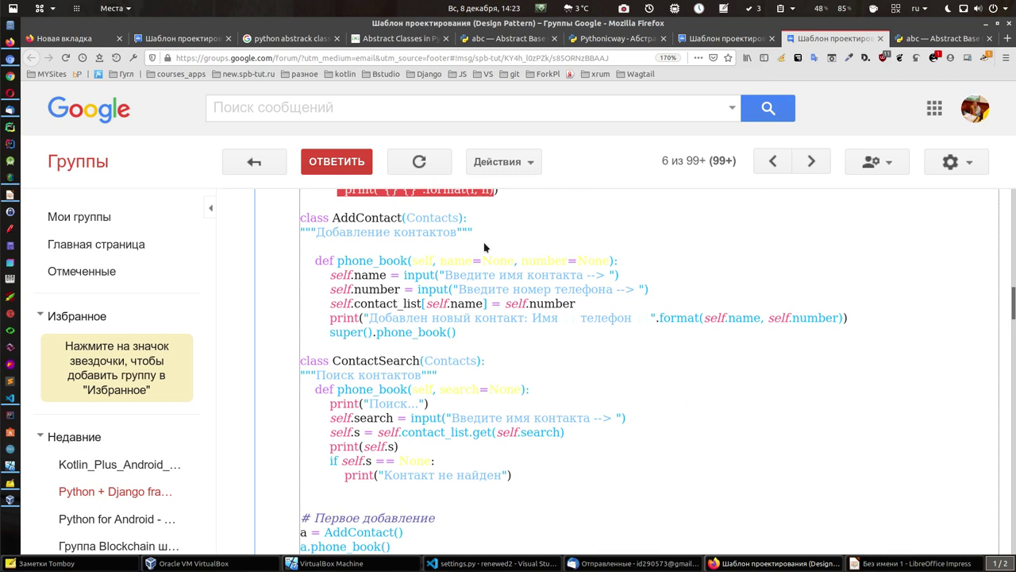
Step: Open a new blank browser tab
click(1008, 39)
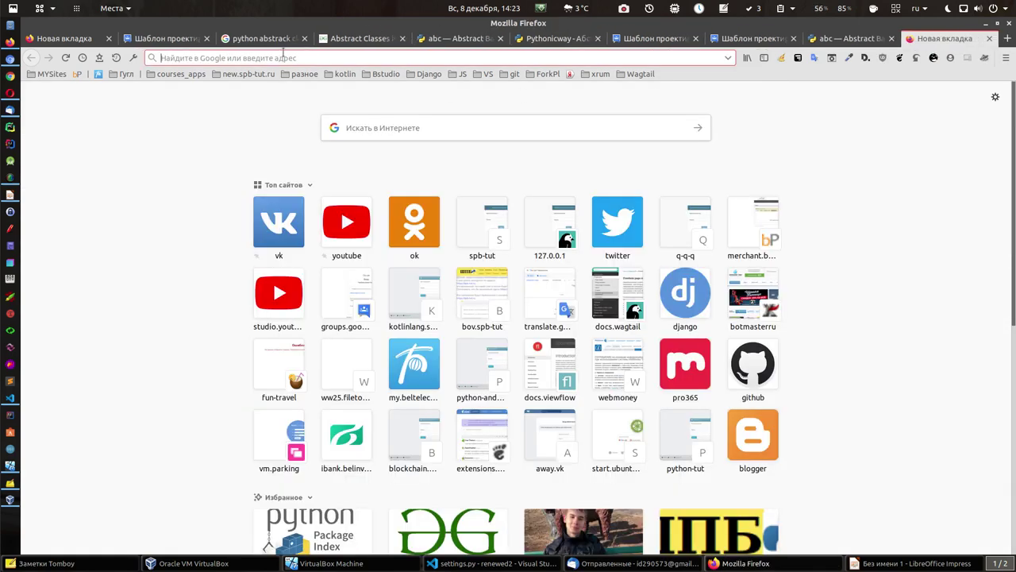
text(зфтвфы)
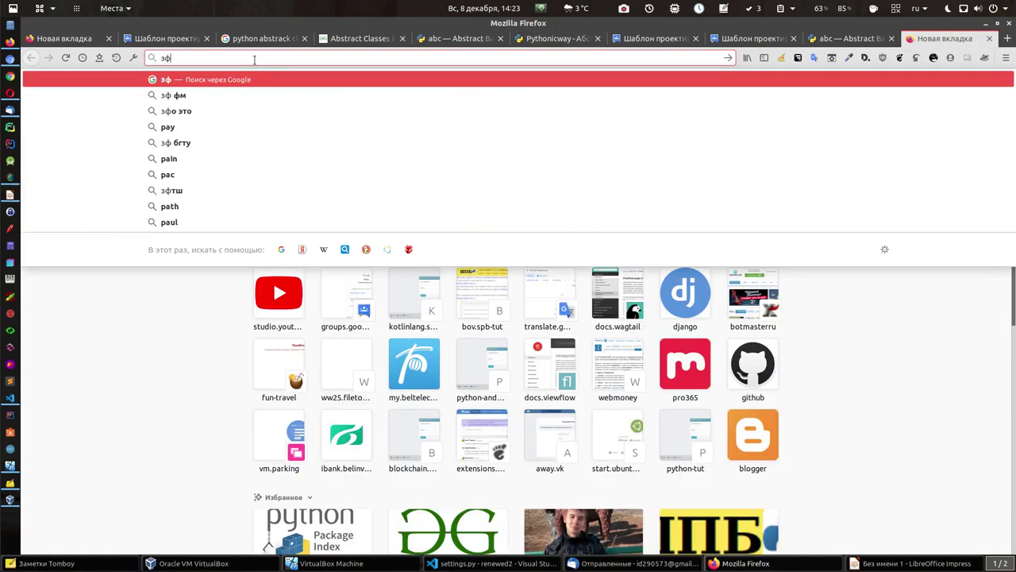
key(BackSpace)
key(BackSpace)
key(BackSpace)
key(BackSpace)
key(BackSpace)
key(BackSpace)
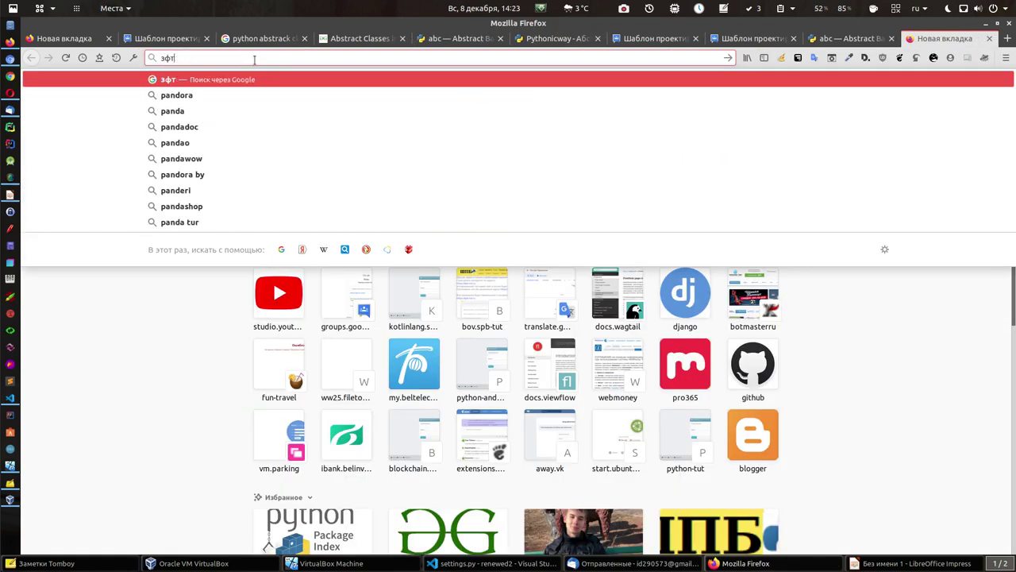
Step: Search the web for pandas and open the khashtamov.com article "Введение в pandas: анализ данных на Python"
key(super+space)
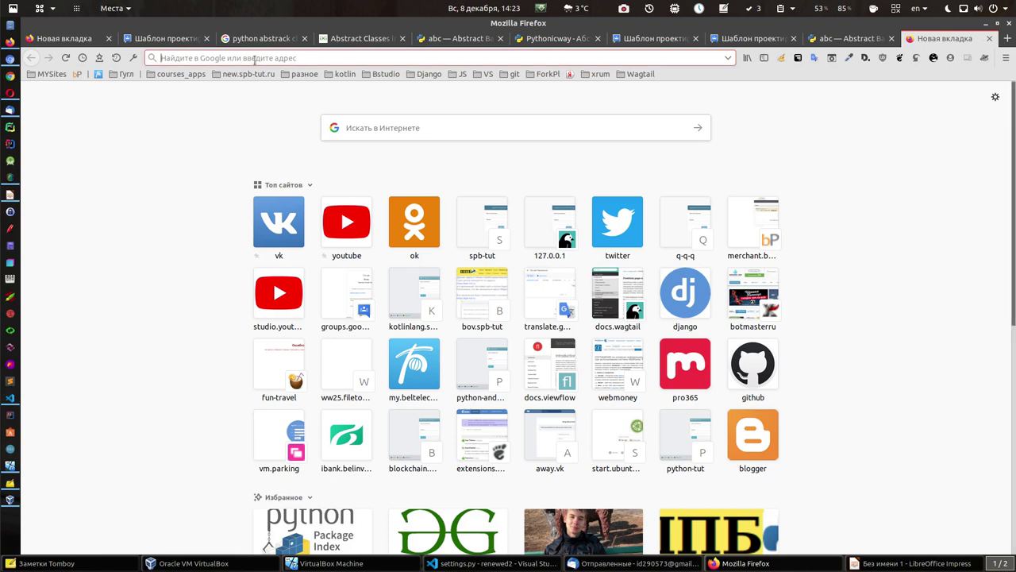
text(pandas)
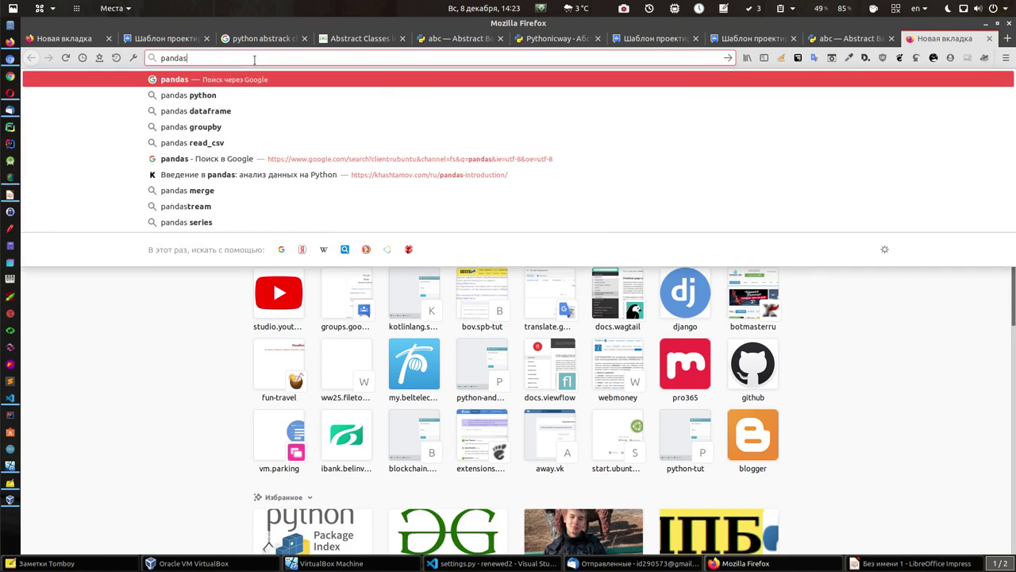
key(Return)
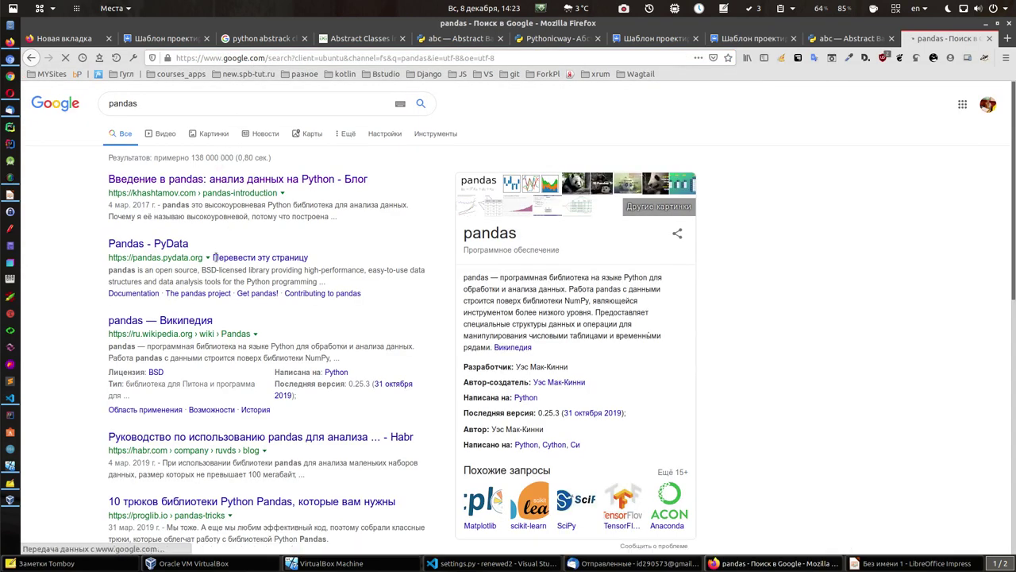
click(246, 182)
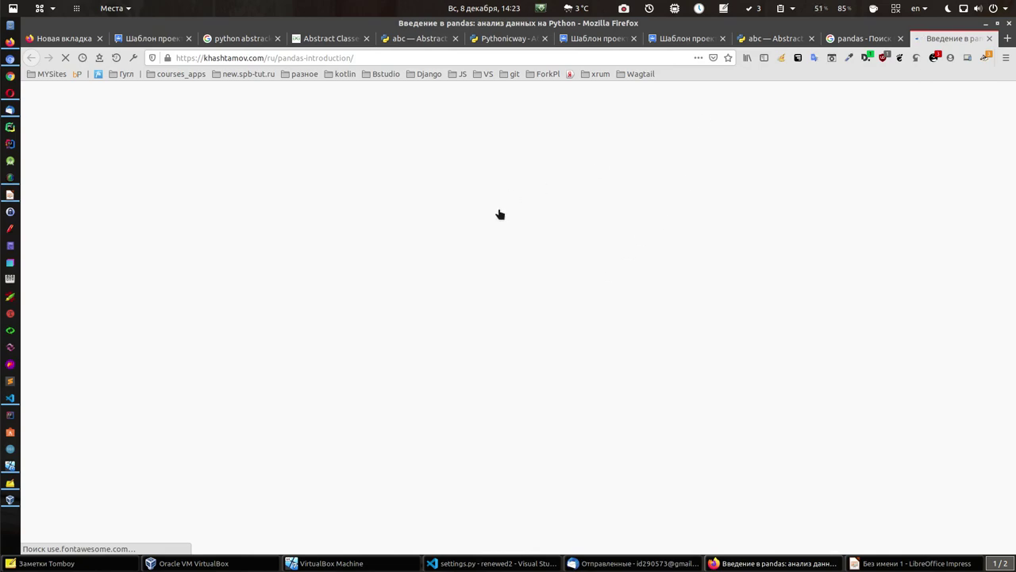
Step: Skim the pandas article, from Series and DataFrame indexing through groupby and time series to the section "Визуализация данных в pandas"
scroll(454, 357, down, 10)
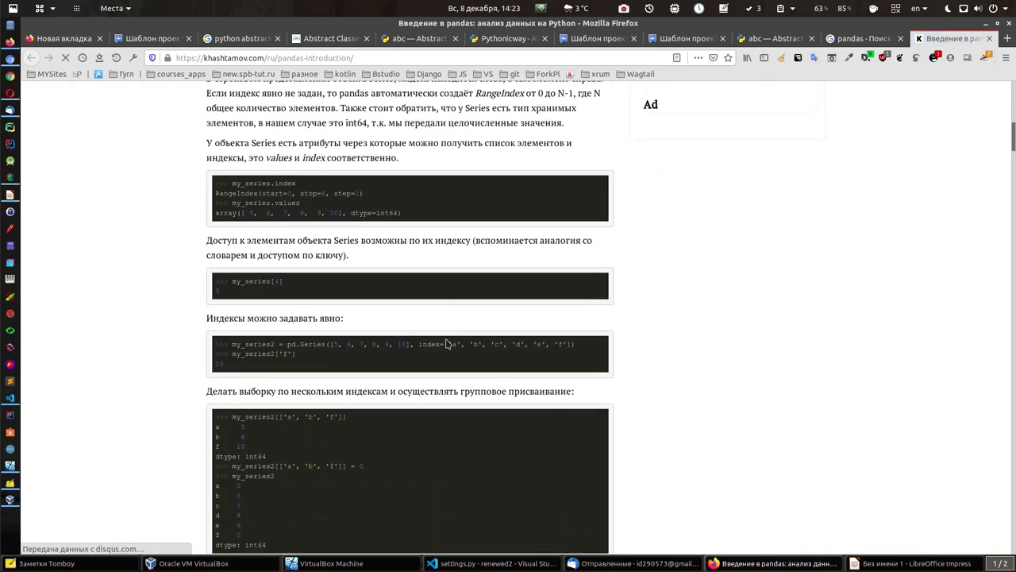
scroll(455, 356, down, 15)
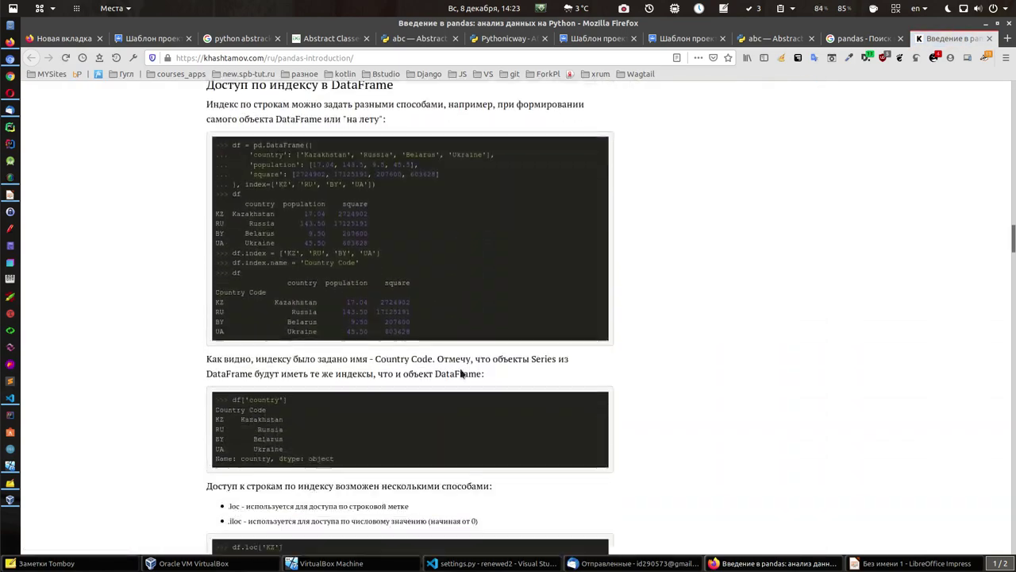
scroll(463, 376, down, 15)
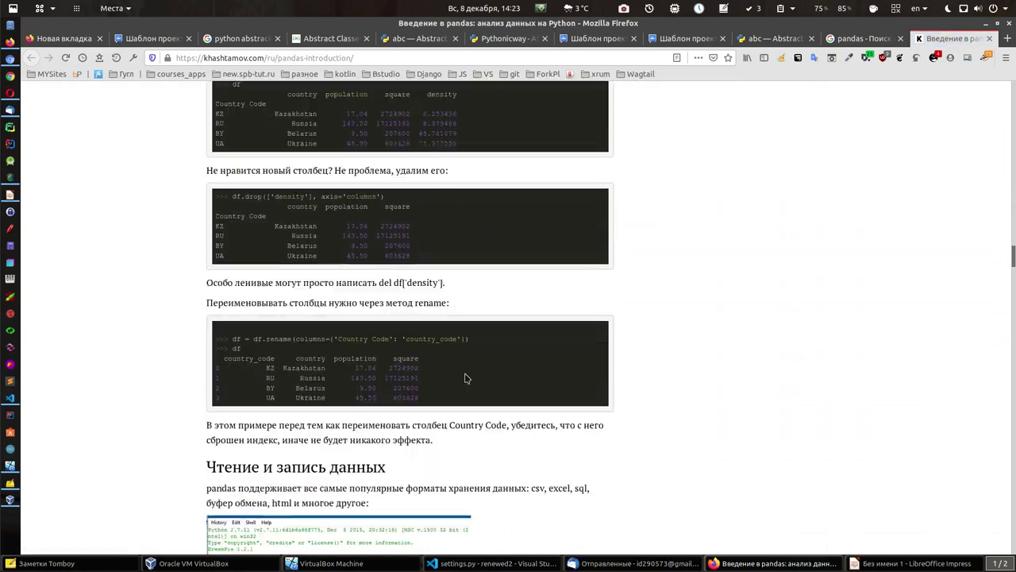
scroll(466, 377, down, 15)
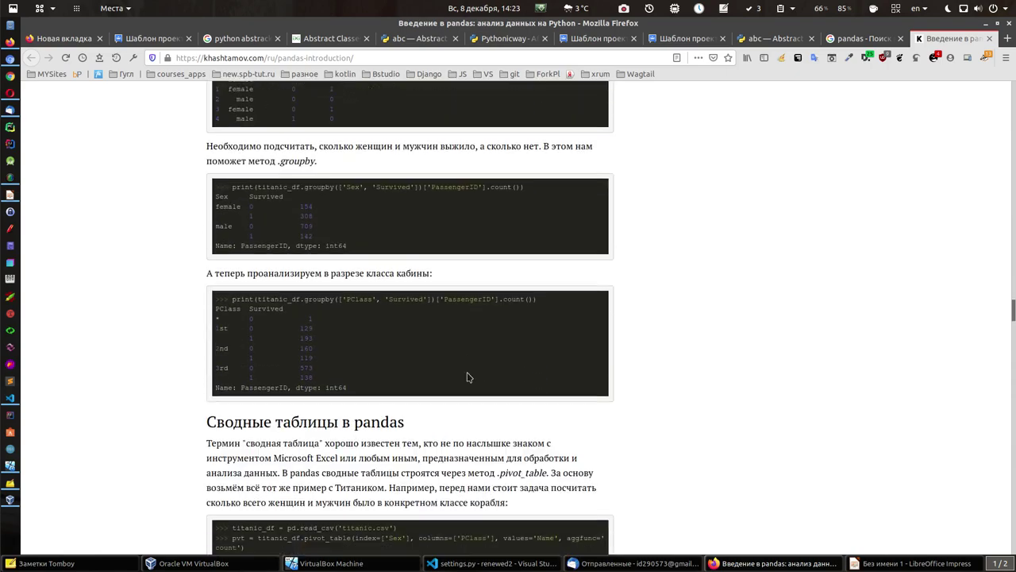
scroll(467, 377, up, 1)
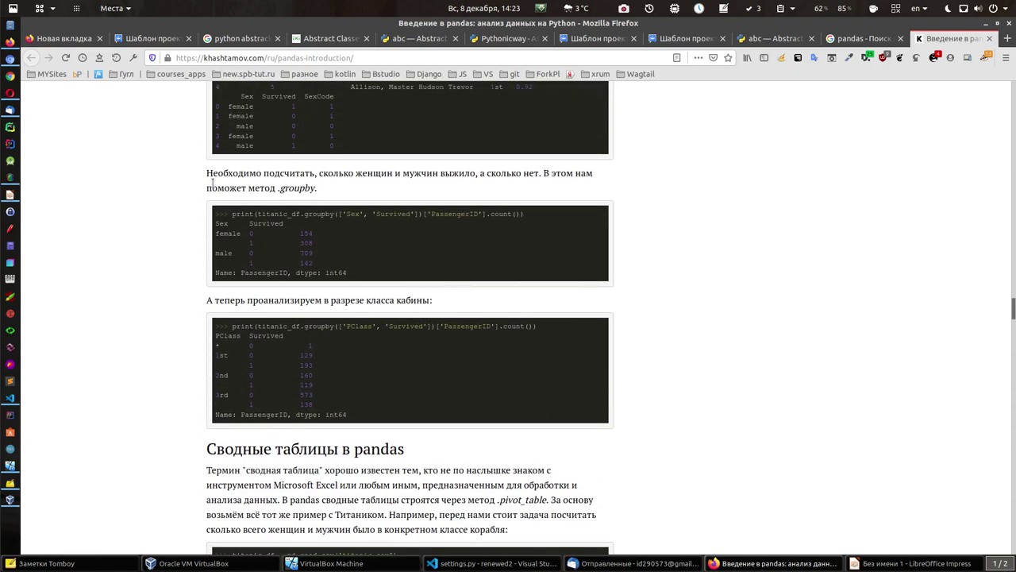
scroll(353, 383, down, 10)
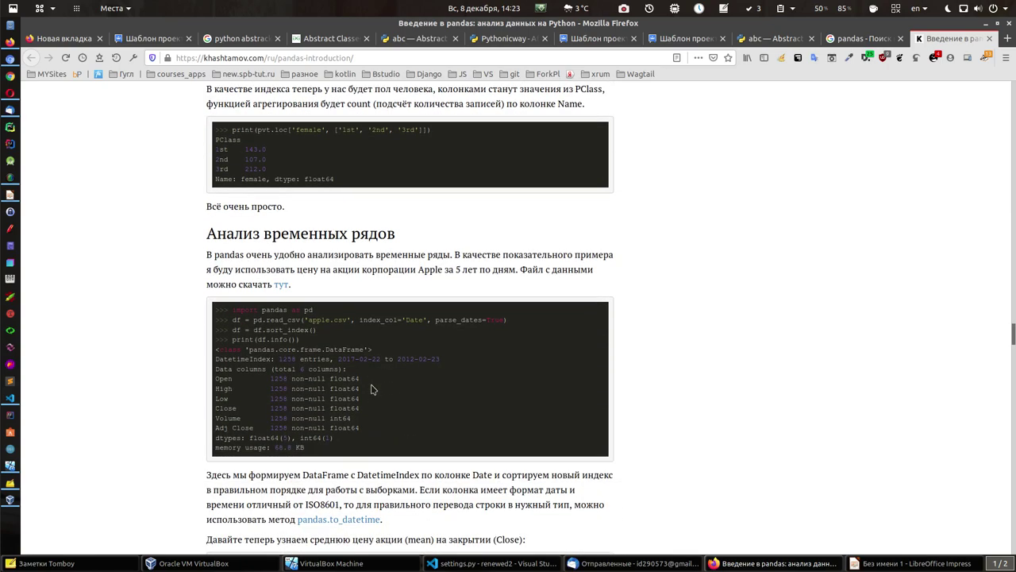
scroll(397, 428, down, 15)
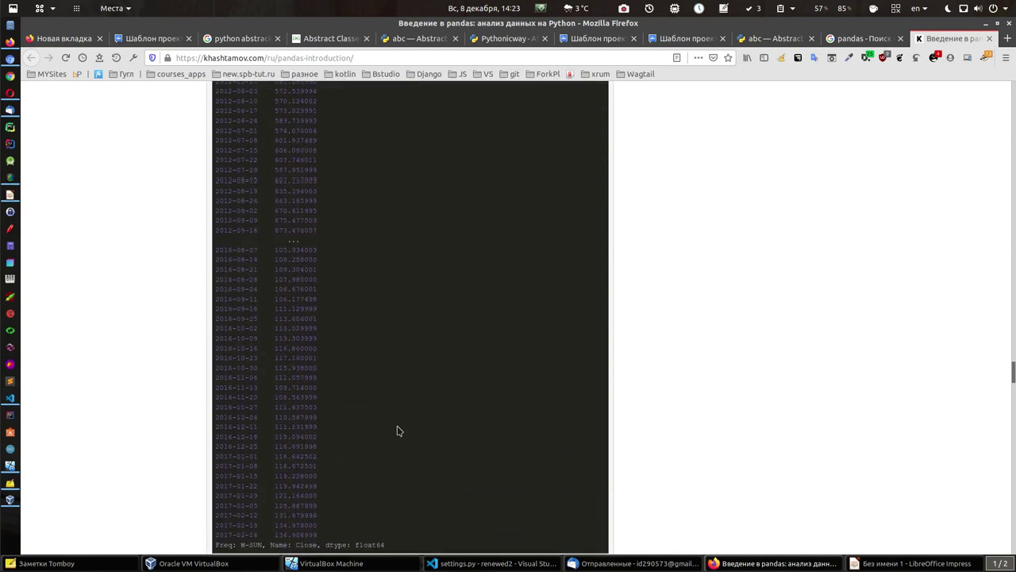
scroll(399, 430, down, 1)
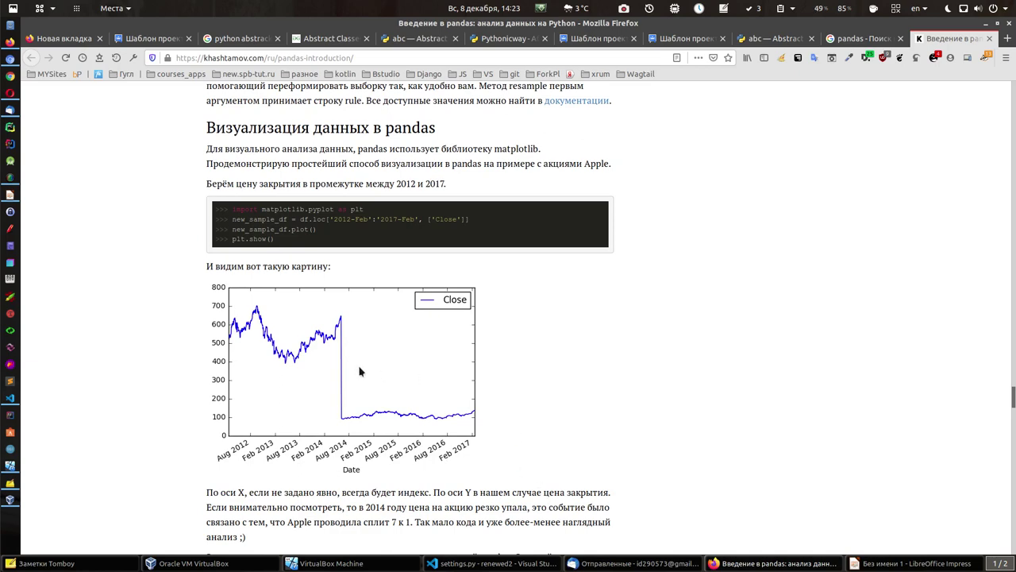
Step: Switch to the Impress presentation with the text box on slide 2
click(986, 23)
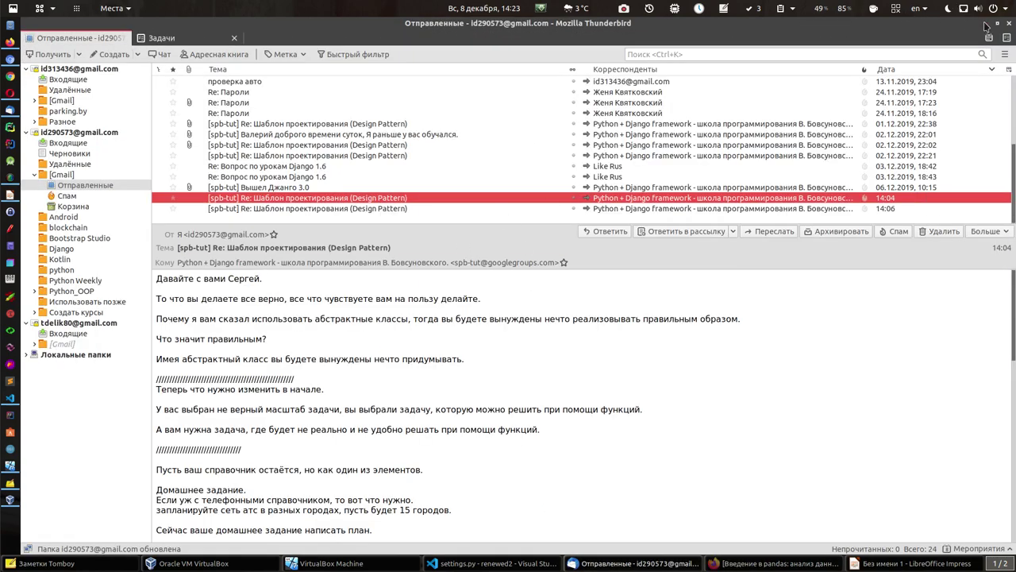
click(913, 563)
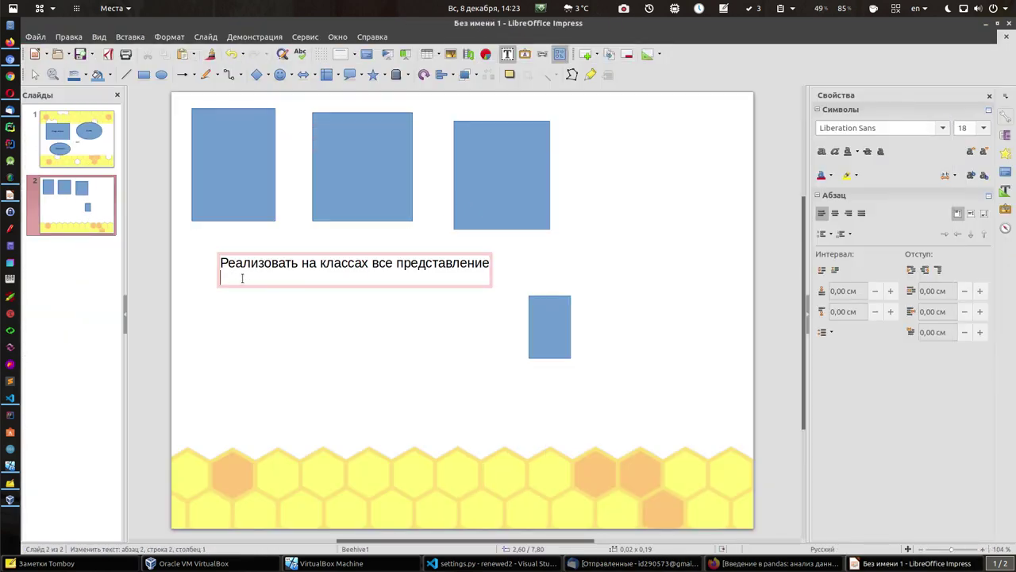
text(Bcrcndtyyq)
key(BackSpace)
key(BackSpace)
key(BackSpace)
key(BackSpace)
key(BackSpace)
key(BackSpace)
key(BackSpace)
key(BackSpace)
key(BackSpace)
key(BackSpace)
Step: Enter "Искусственный интеллект" as the second line of the slide's text box, with its spelling corrected
key(alt+shift)
text(Искуственный и)
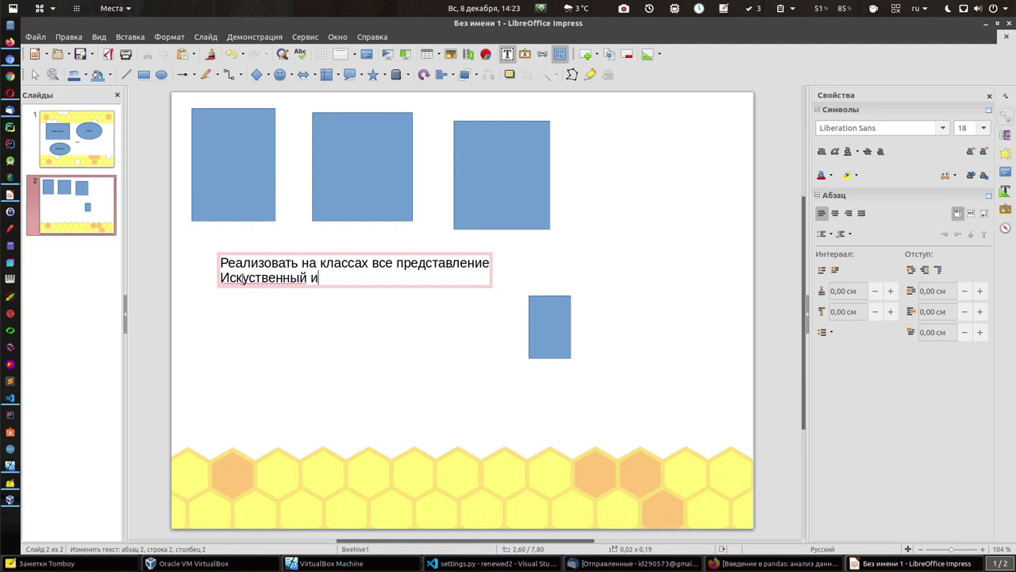
text(теллект)
click(318, 277)
text(н)
right_click(284, 277)
click(310, 292)
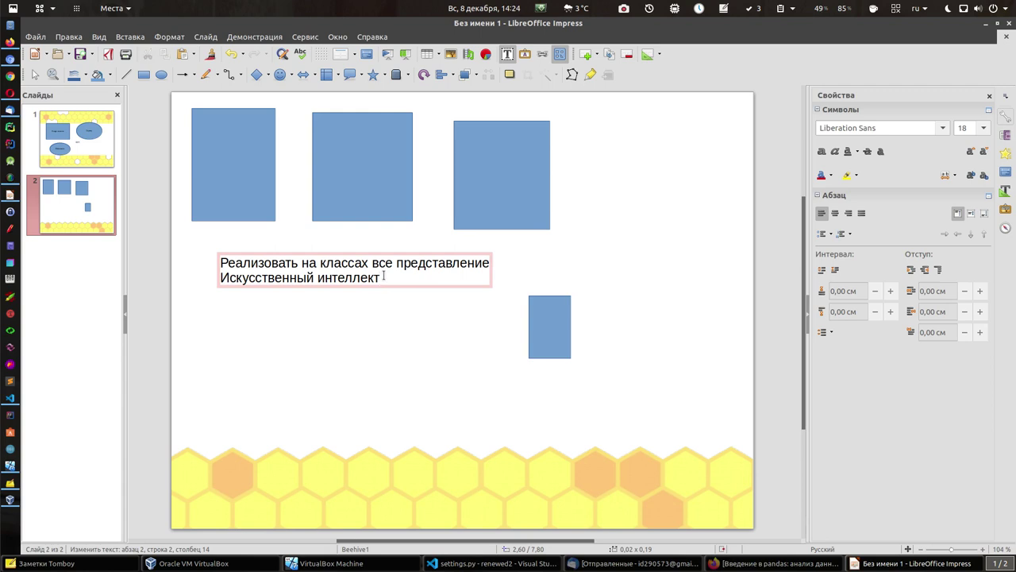
Step: Add a third line reading "Серверной" to the text box
key(Return)
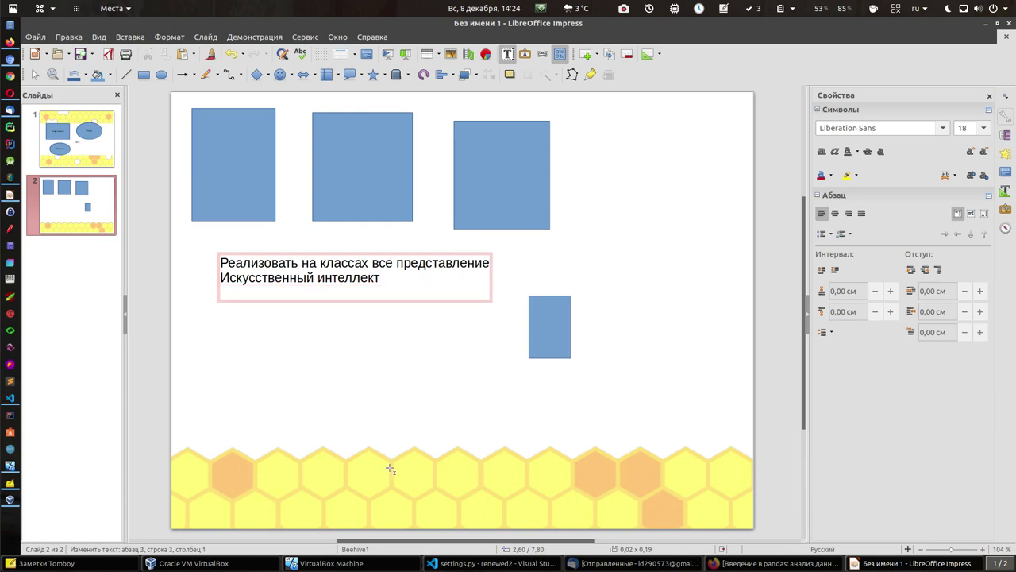
text(Сервернолй)
key(BackSpace)
key(BackSpace)
text(й)
Step: Add a fourth line reading "Мобильное приложение" to the text box
key(Return)
text(мо)
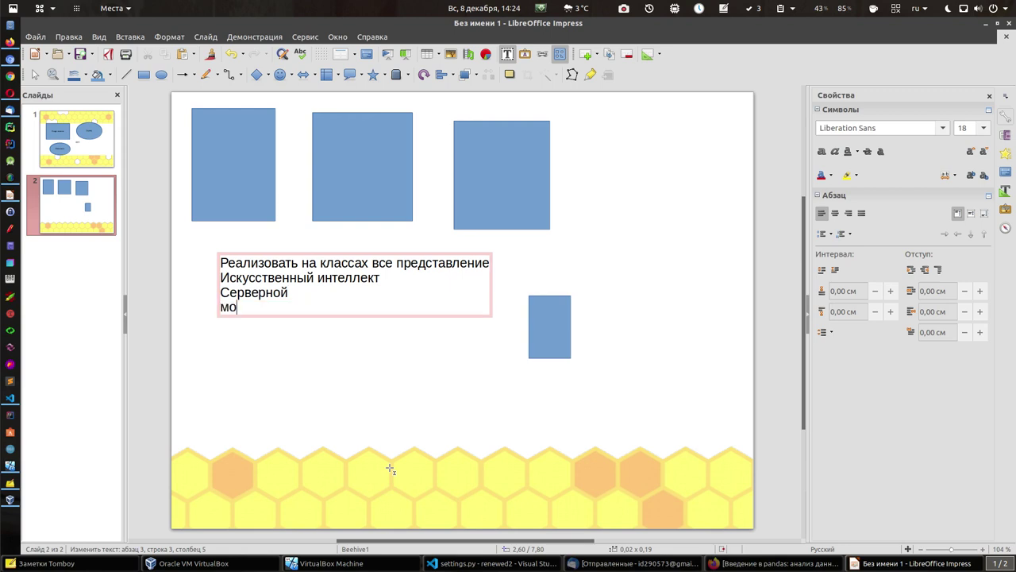
text(ильное)
key(BackSpace)
key(BackSpace)
key(BackSpace)
key(BackSpace)
key(BackSpace)
key(BackSpace)
text(бильное приложение)
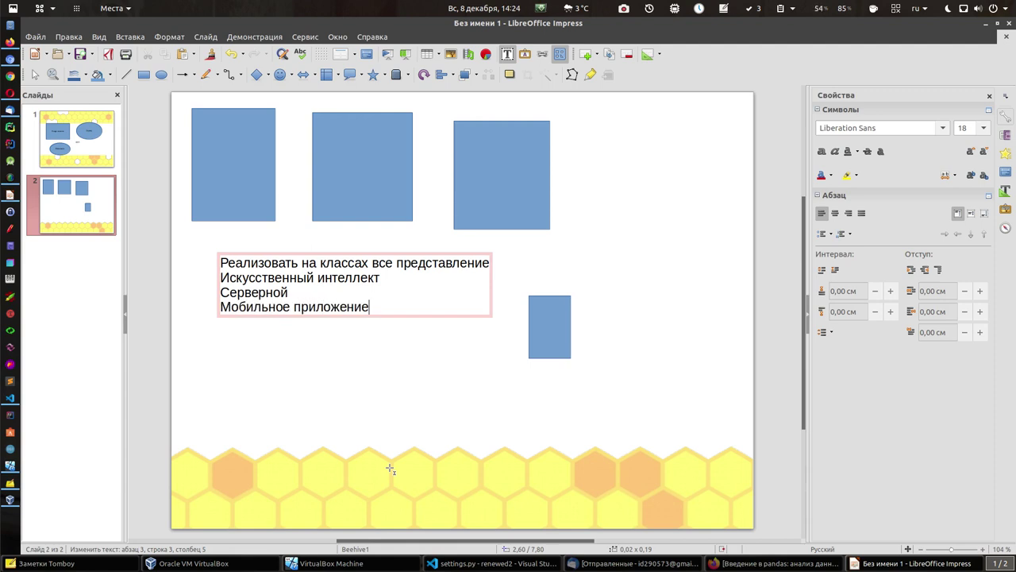
Step: Leave two blank lines below the mobile application line, then add "Джанго" and "Котлин" on separate lines
key(Return)
key(Return)
key(Return)
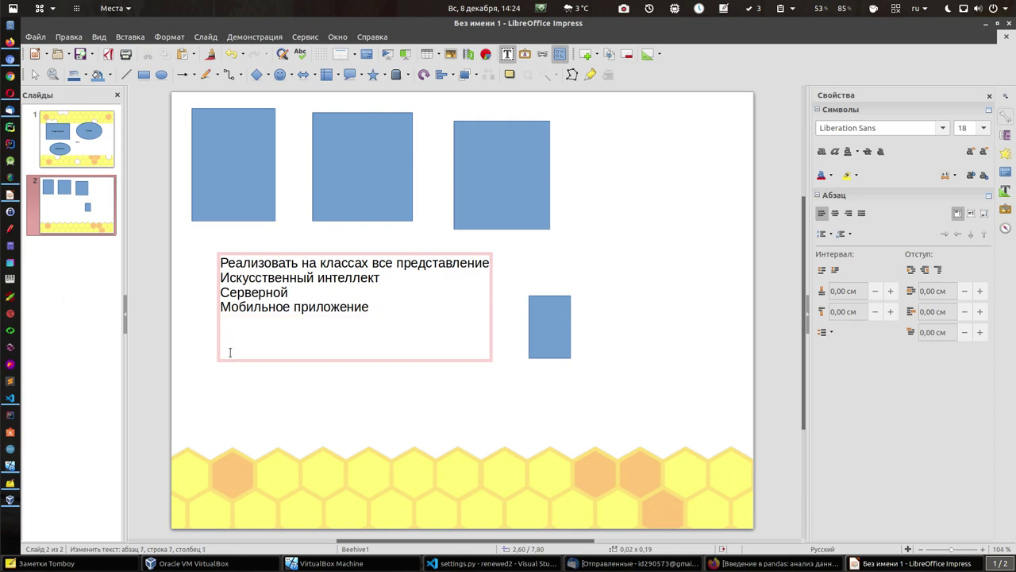
text(Джанго)
key(Return)
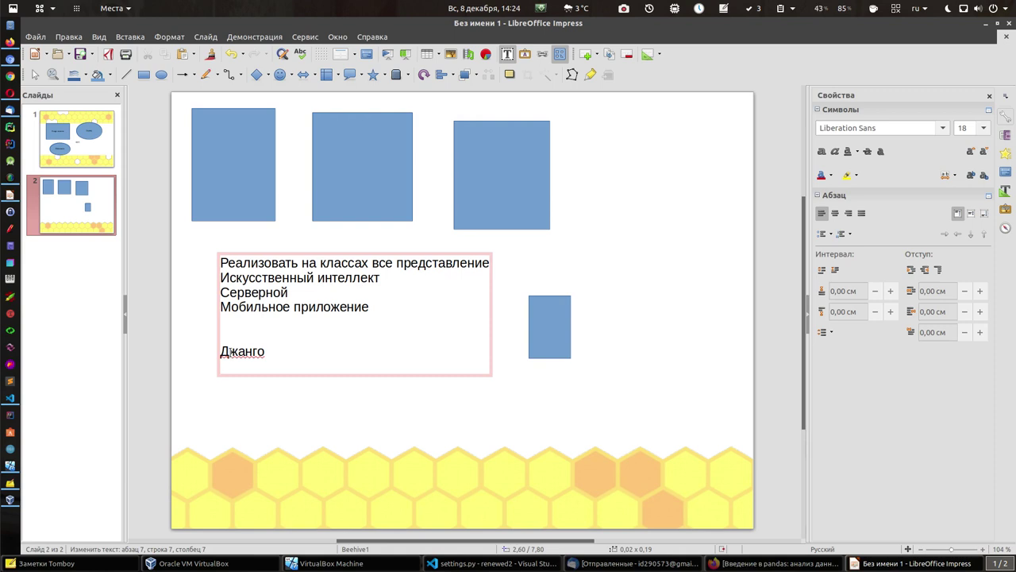
text(Котлин)
key(Return)
Step: Continue the technology list with "Api", "Json" and "jquery" on separate lines, and select the last entry
key(alt+shift)
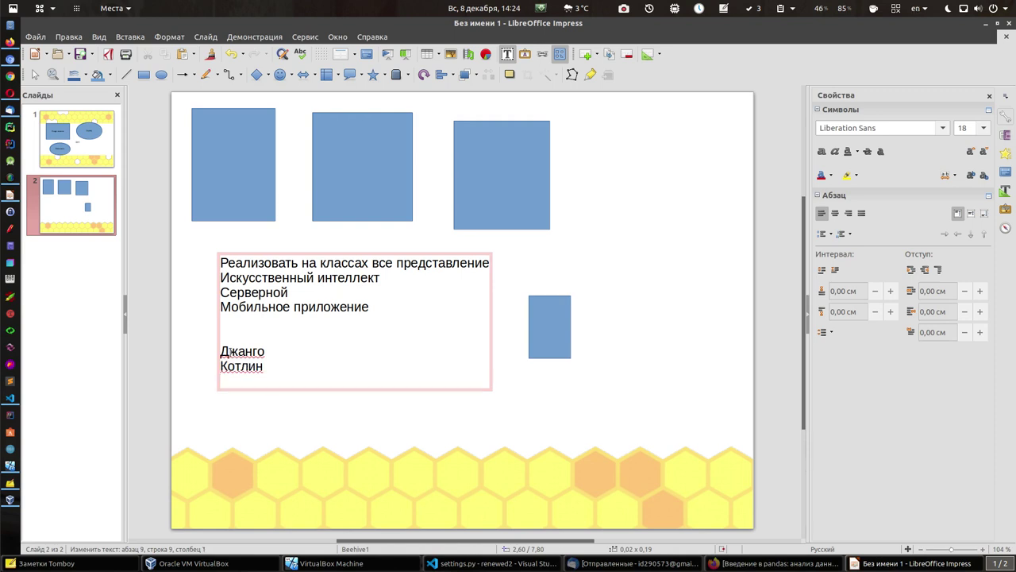
text(api)
key(Return)
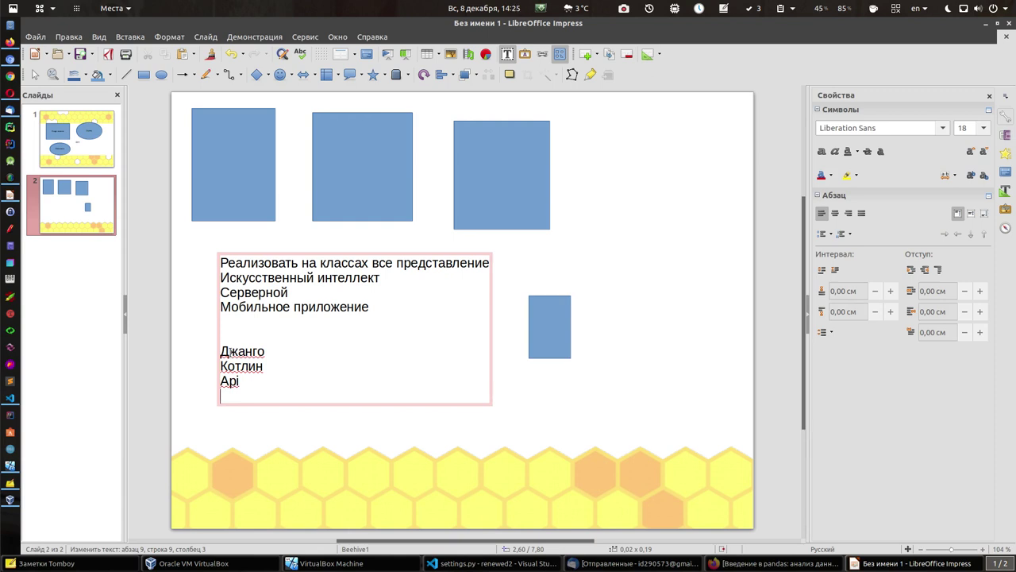
text(json)
key(Return)
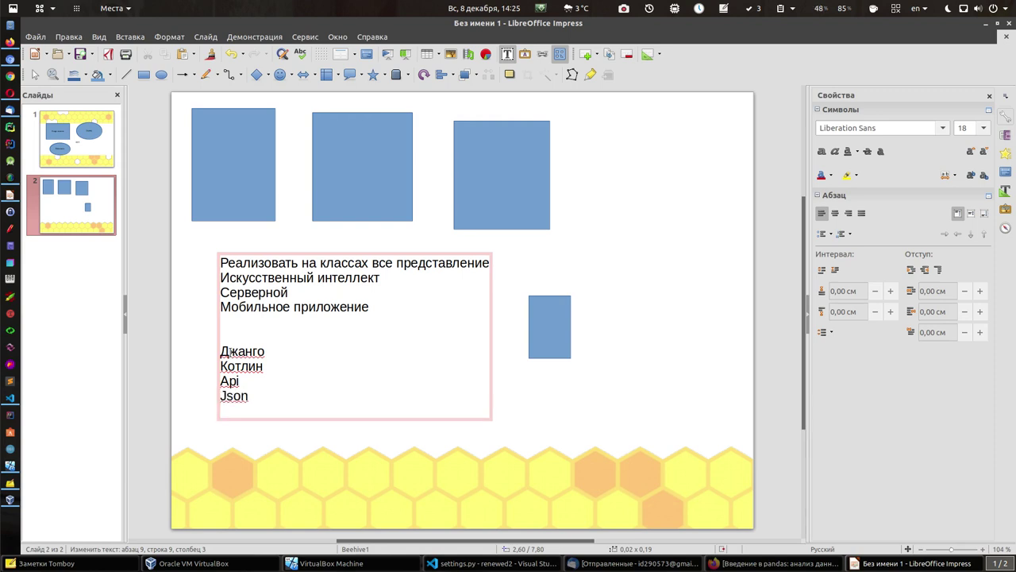
text(jquery)
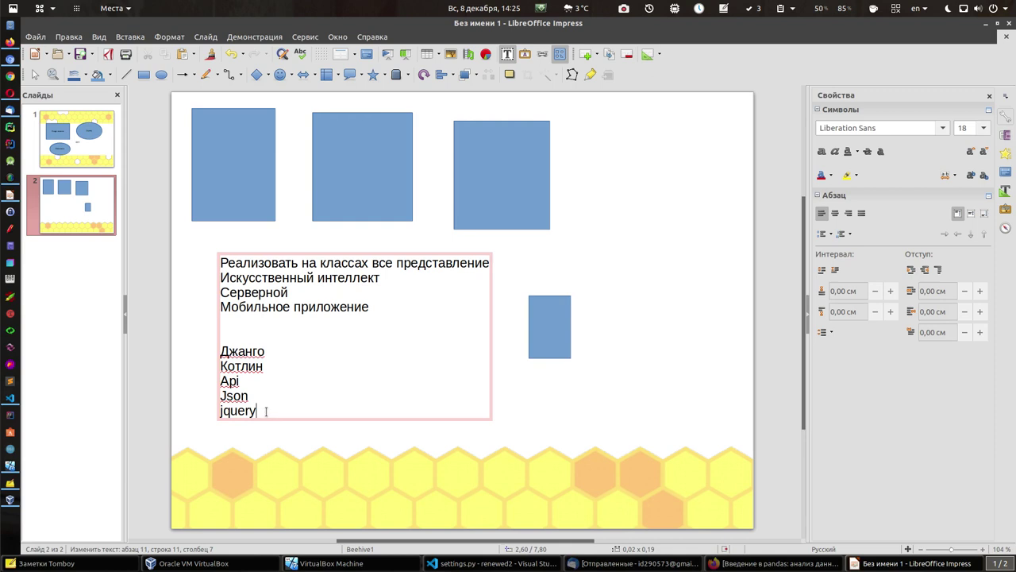
key(shift+Home)
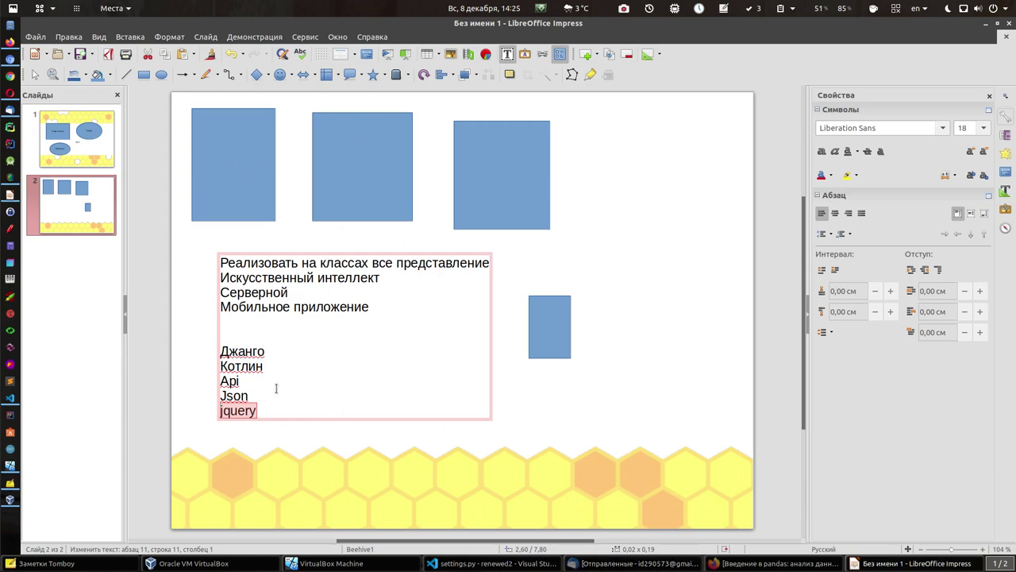
Step: Switch to Thunderbird and reread the homework requirements and postscripts in the sent message from 14:04
click(589, 565)
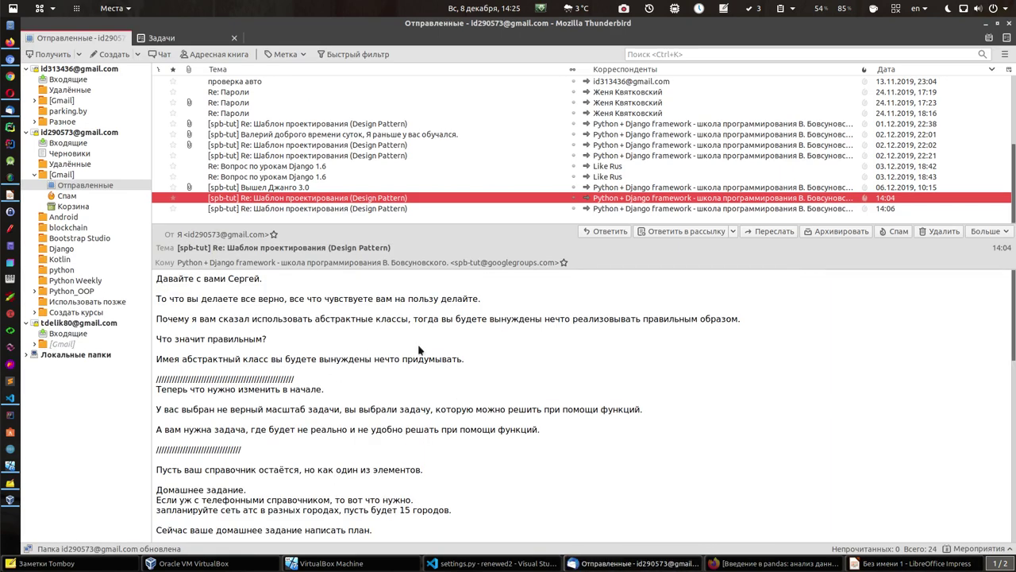
scroll(306, 379, down, 3)
scroll(306, 380, down, 1)
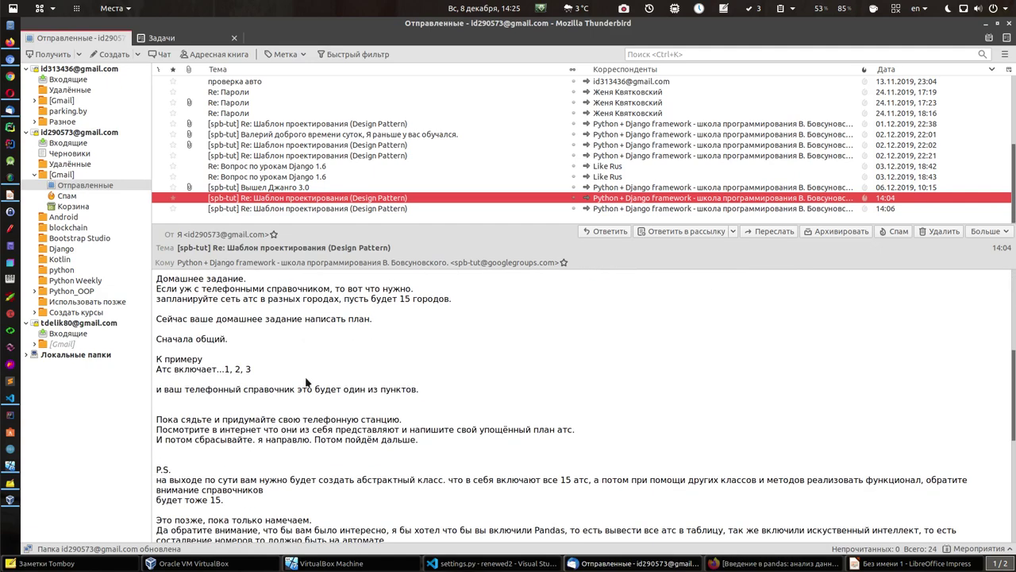
scroll(322, 378, down, 4)
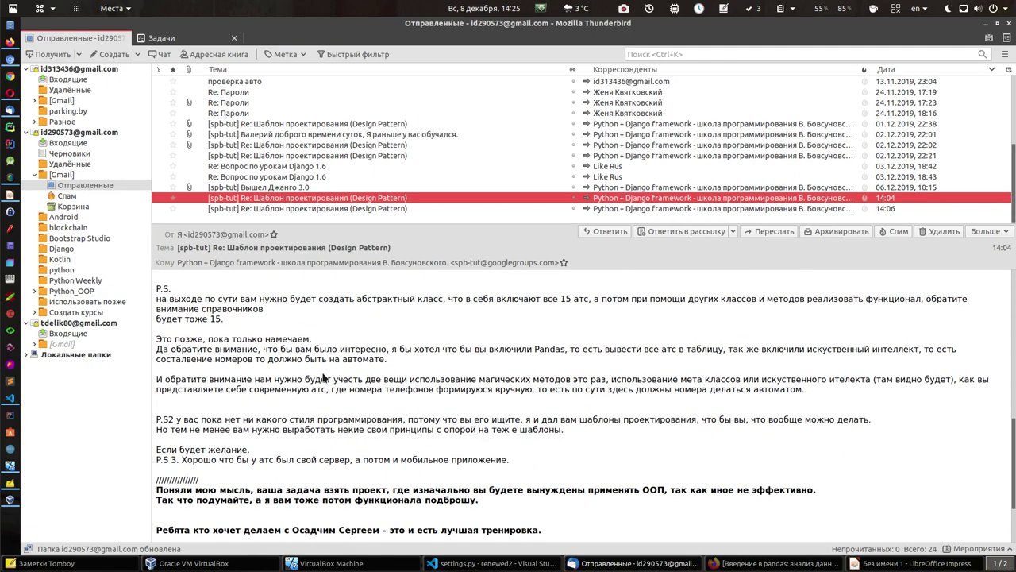
scroll(359, 386, up, 3)
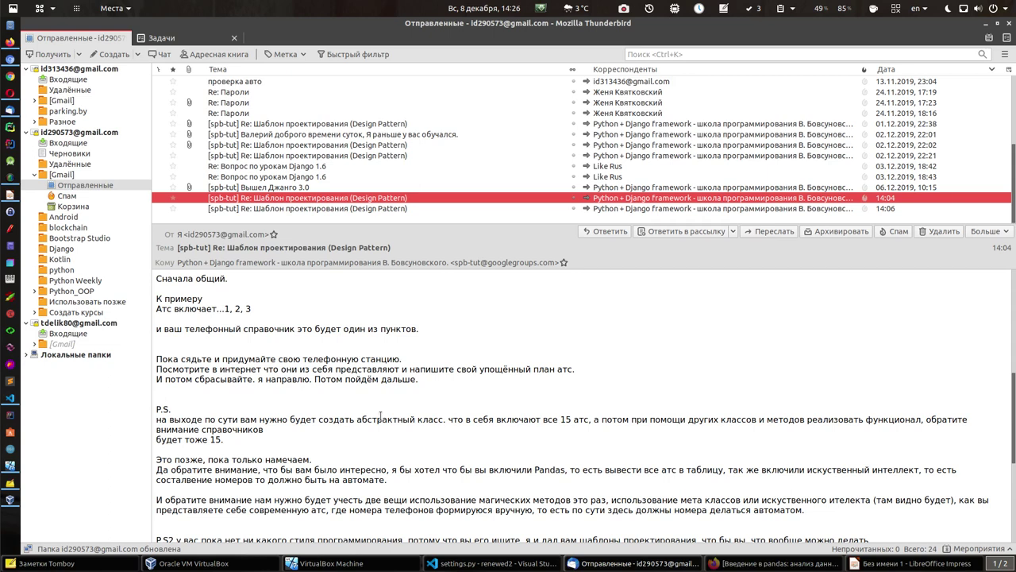
Step: Back in Impress, end the text box's first line with a colon and insert a blank line below it
click(988, 26)
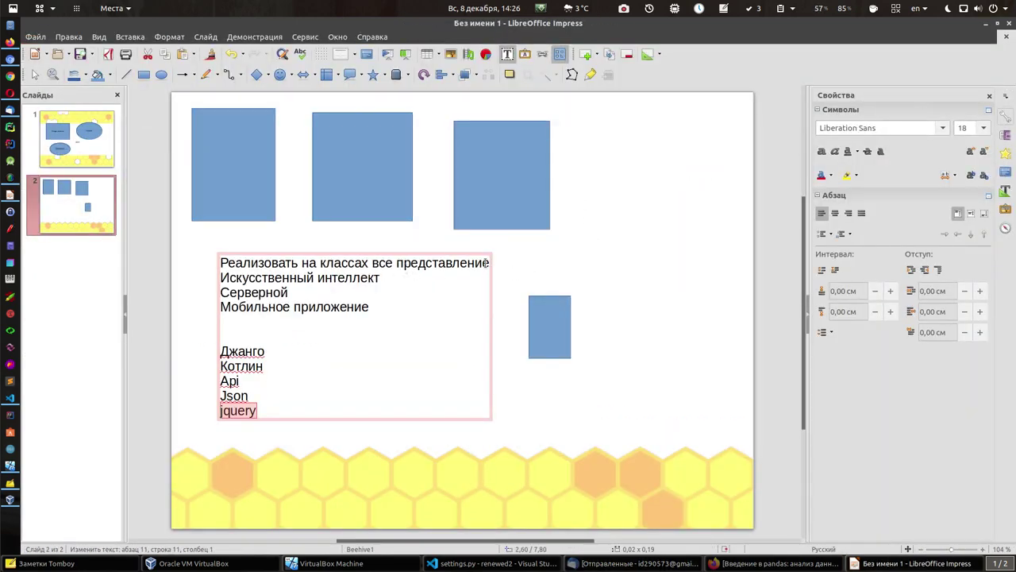
click(488, 263)
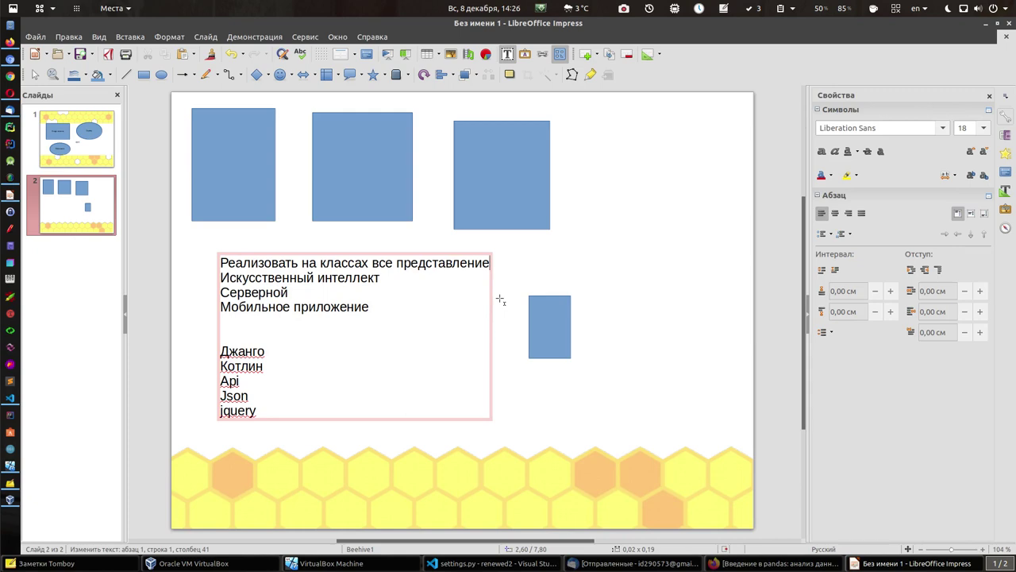
text(:)
key(Return)
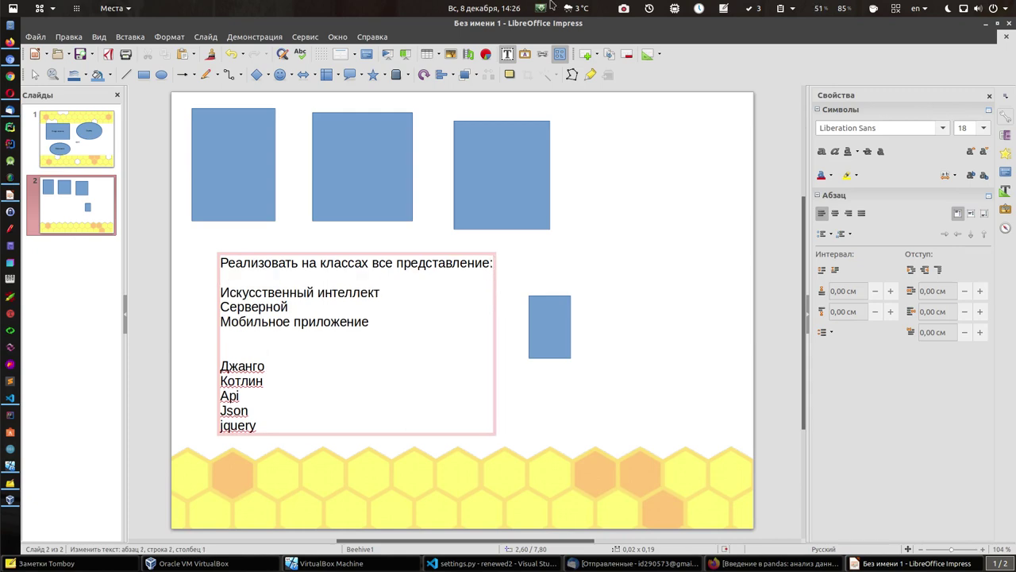
Step: Switch to Firefox and open a new blank tab
click(10, 41)
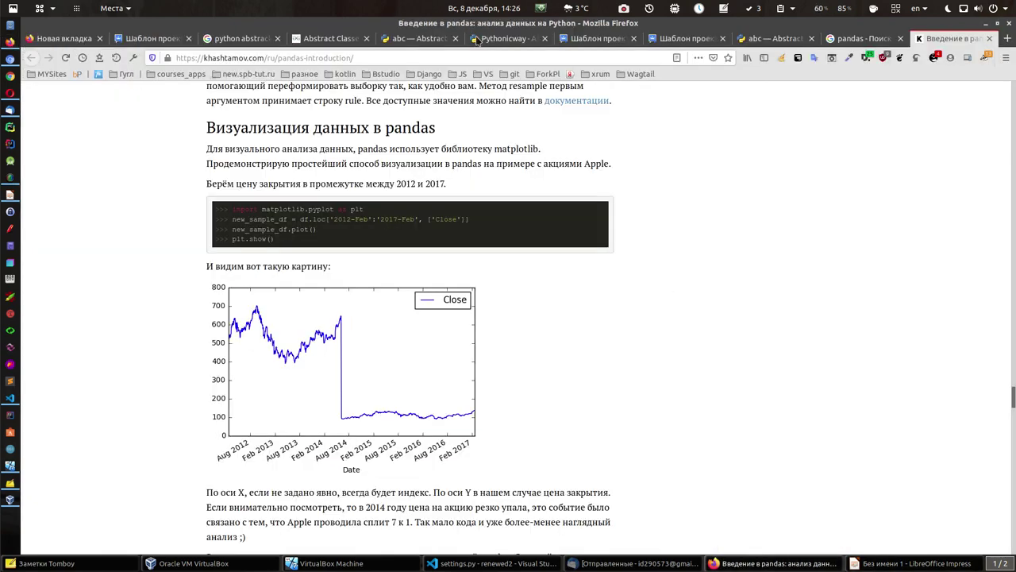
click(1007, 38)
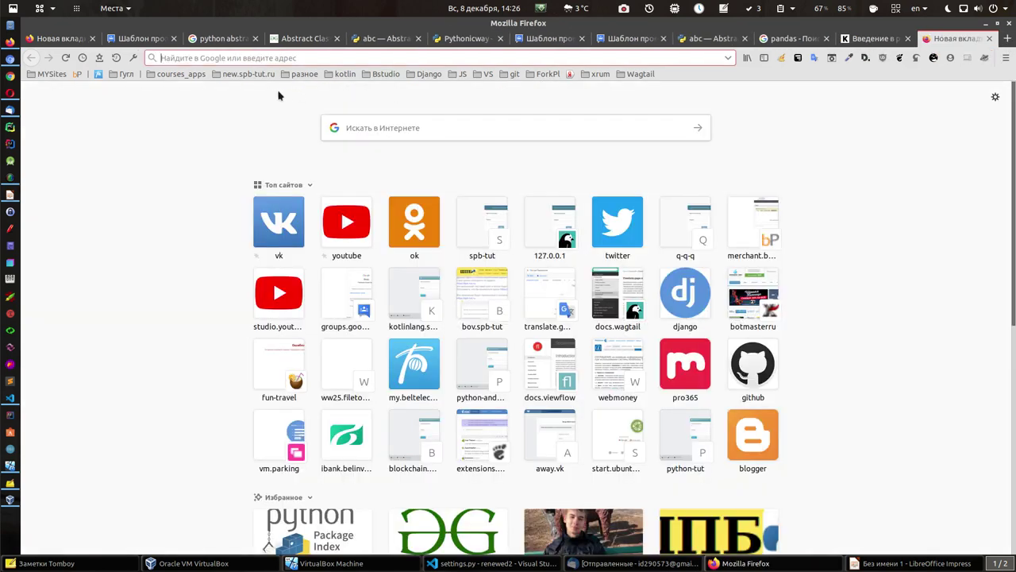
text(ааа)
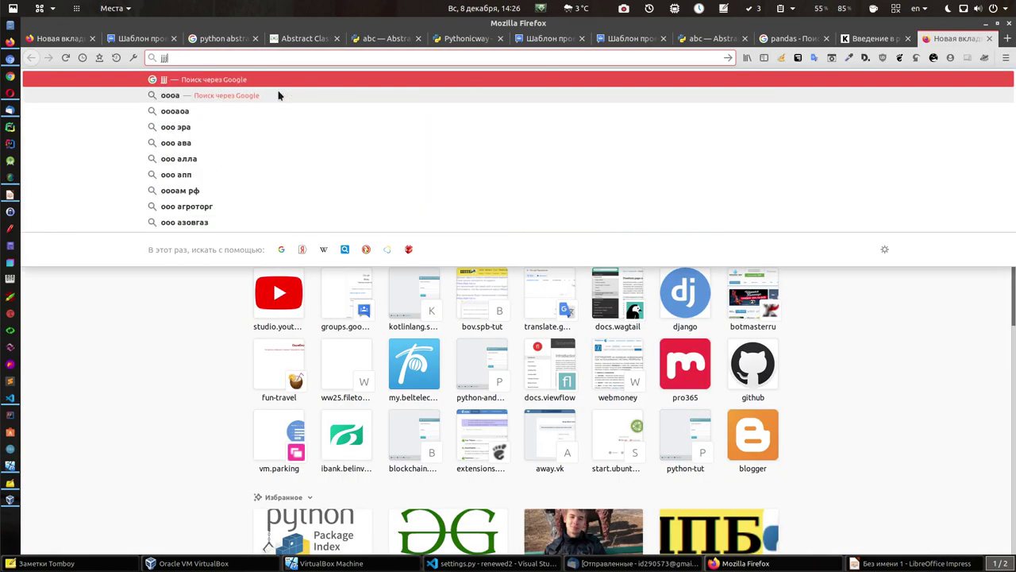
key(BackSpace)
key(BackSpace)
key(BackSpace)
Step: Search Google for "ооп python" and skim the list of results
key(super+space)
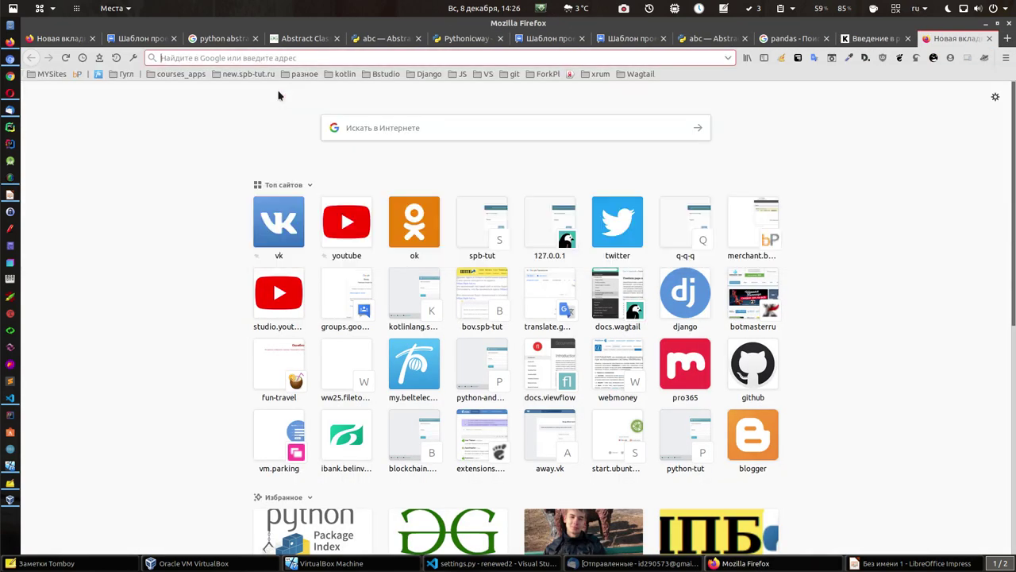
text(оо)
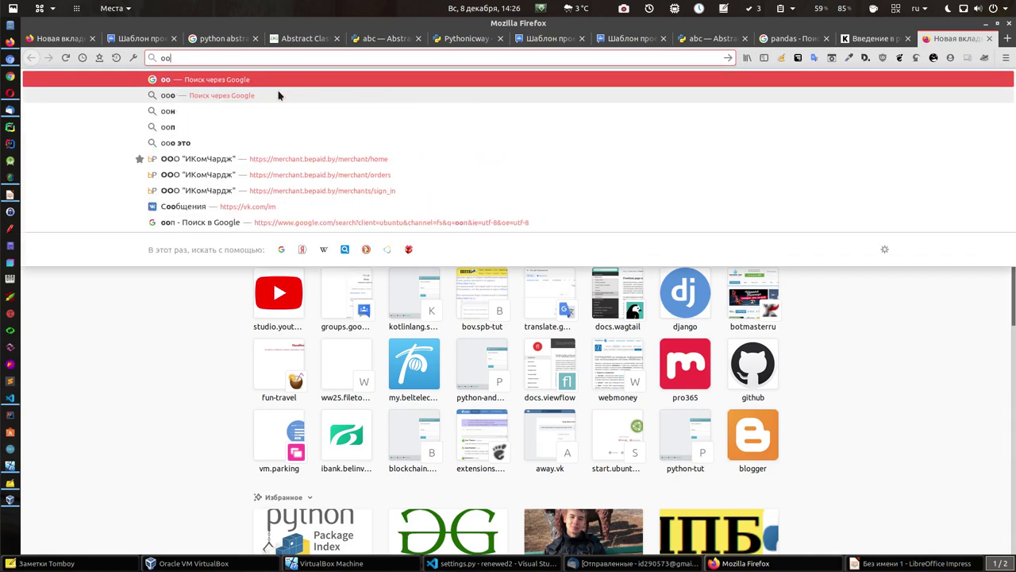
text(п)
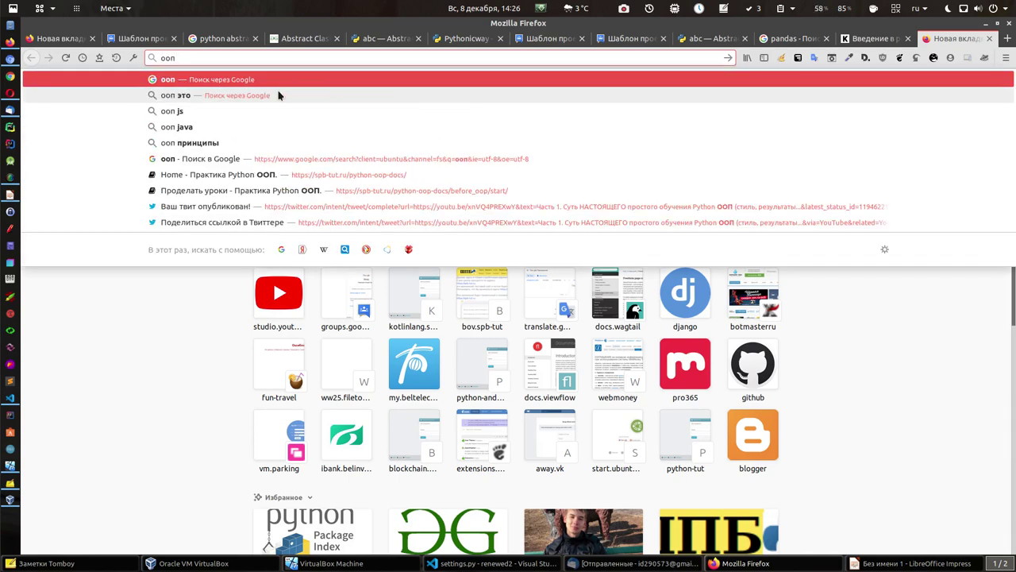
key(super+space)
text(python)
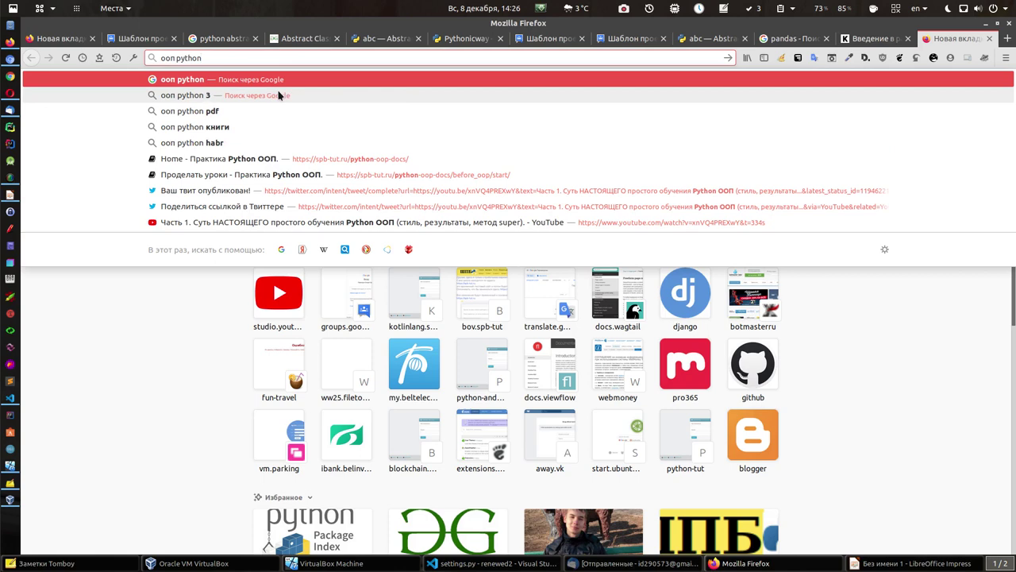
key(Return)
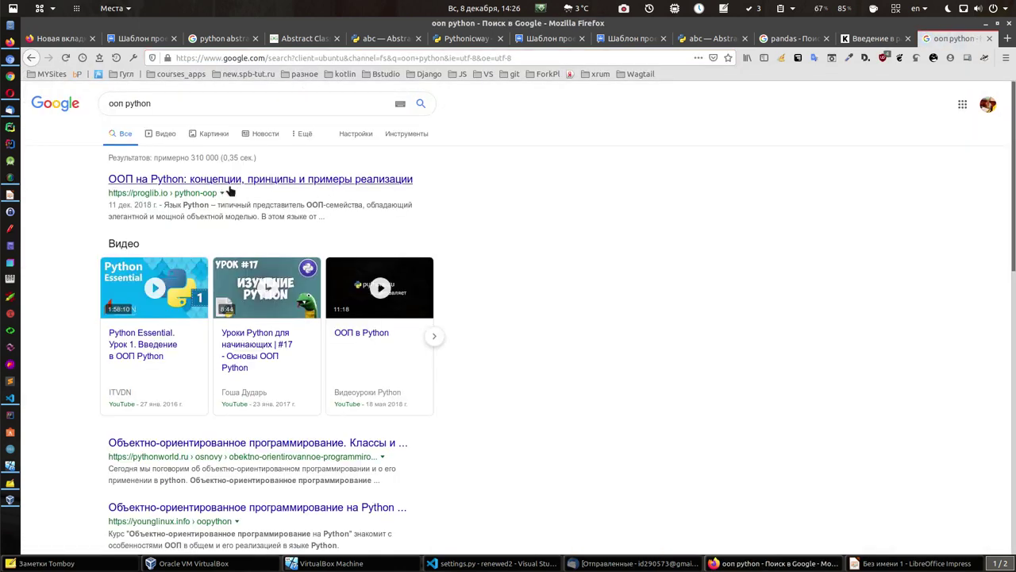
scroll(230, 199, down, 4)
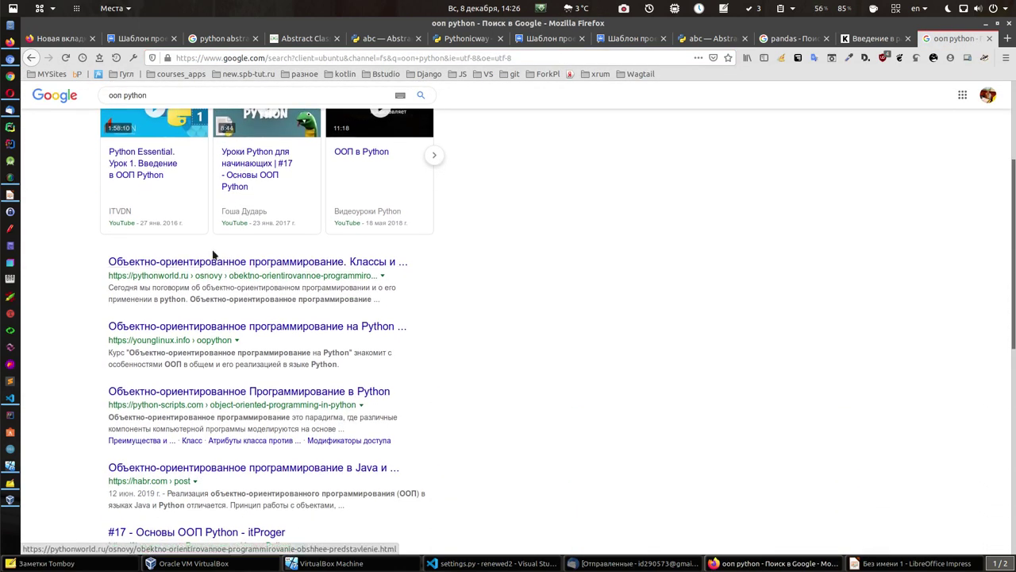
scroll(216, 249, up, 4)
Step: Extend the Google query with "dbrbgtlbz" and run the search
click(160, 102)
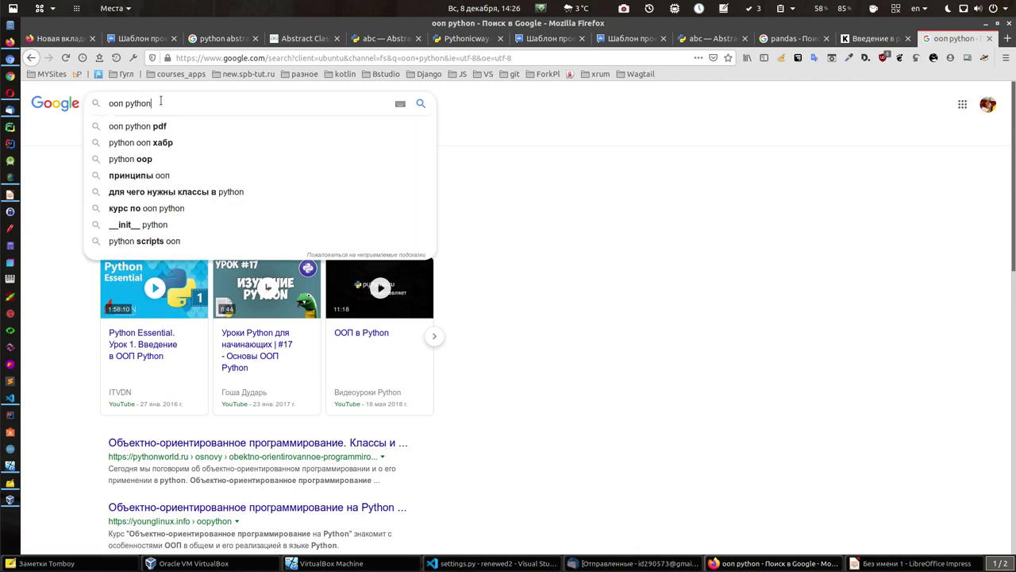
text(dbrbgtl)
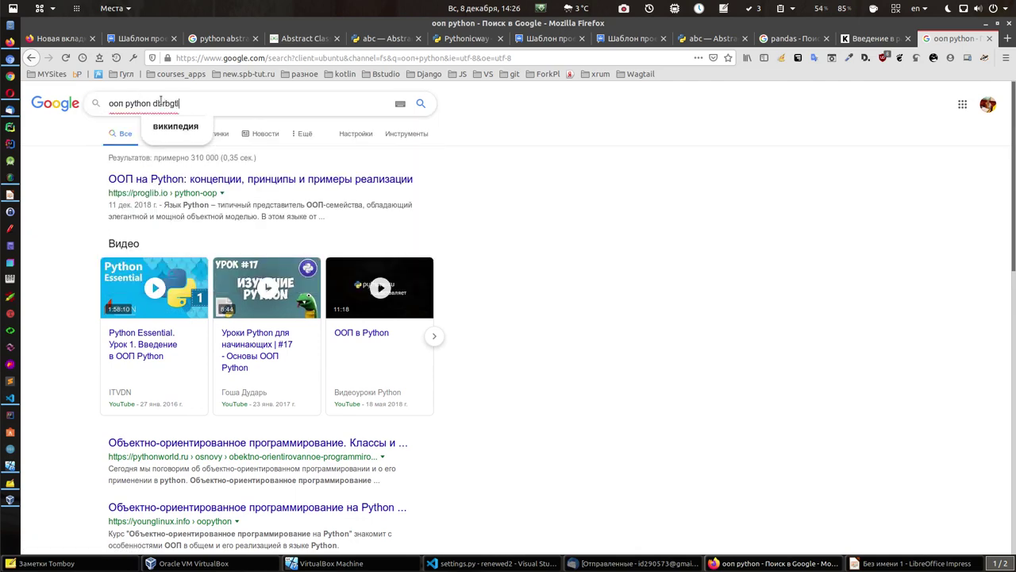
text(bz)
key(Return)
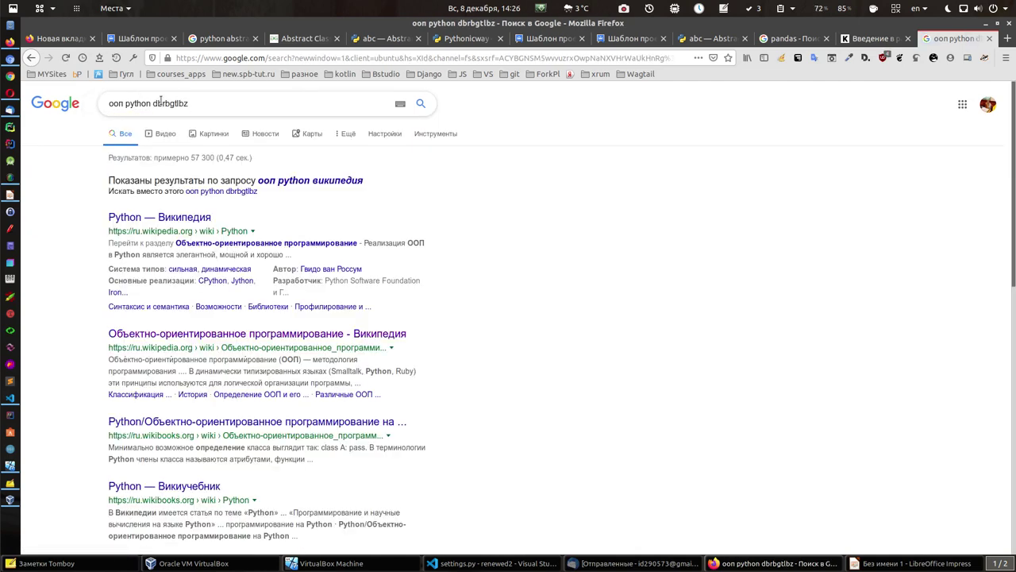
Step: Change the Google query to "ооп python википедия" and run the search again
click(191, 104)
key(BackSpace)
key(BackSpace)
key(BackSpace)
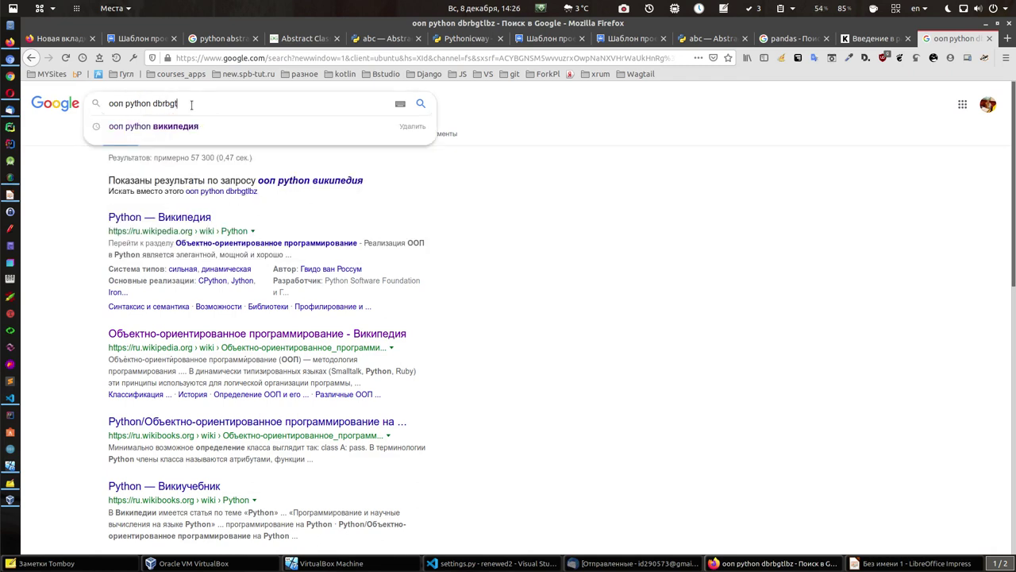
key(BackSpace)
key(BackSpace)
key(BackSpace)
key(super+space)
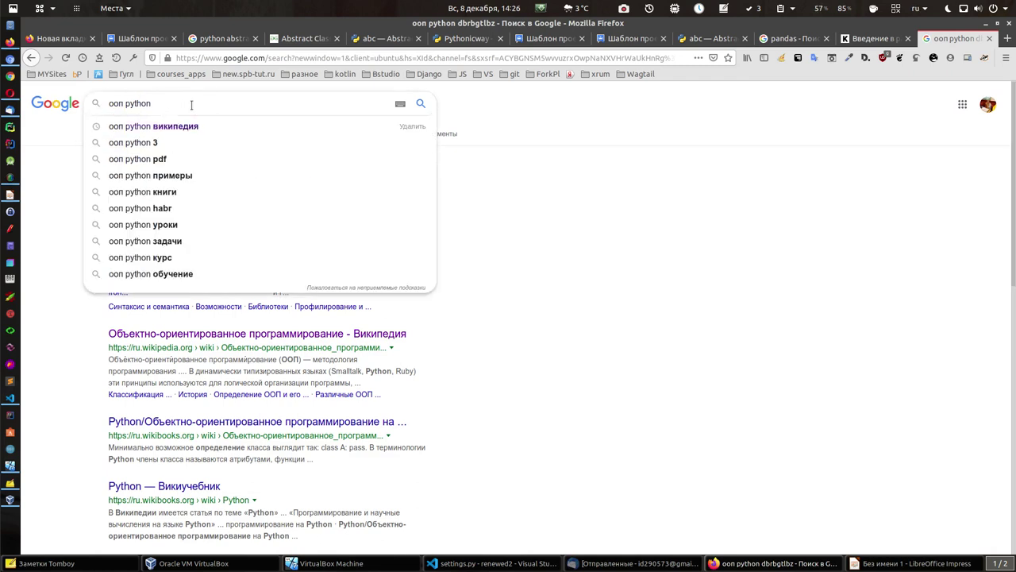
text(википедия)
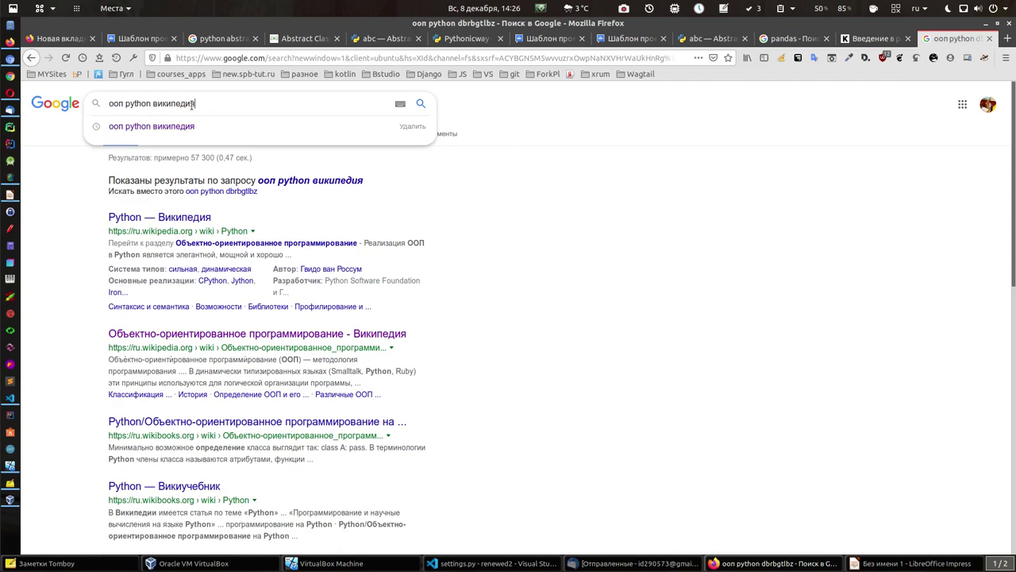
key(Return)
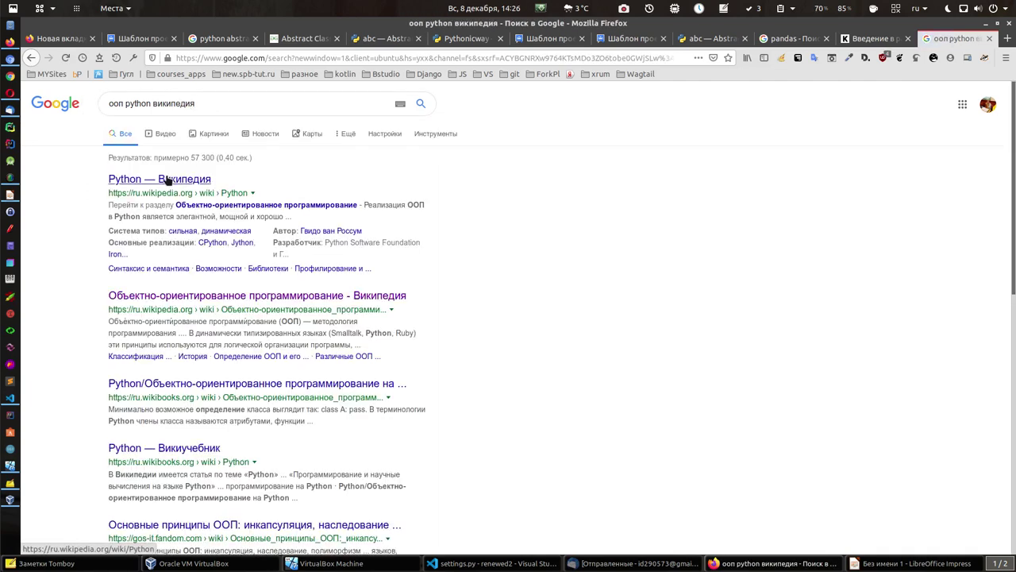